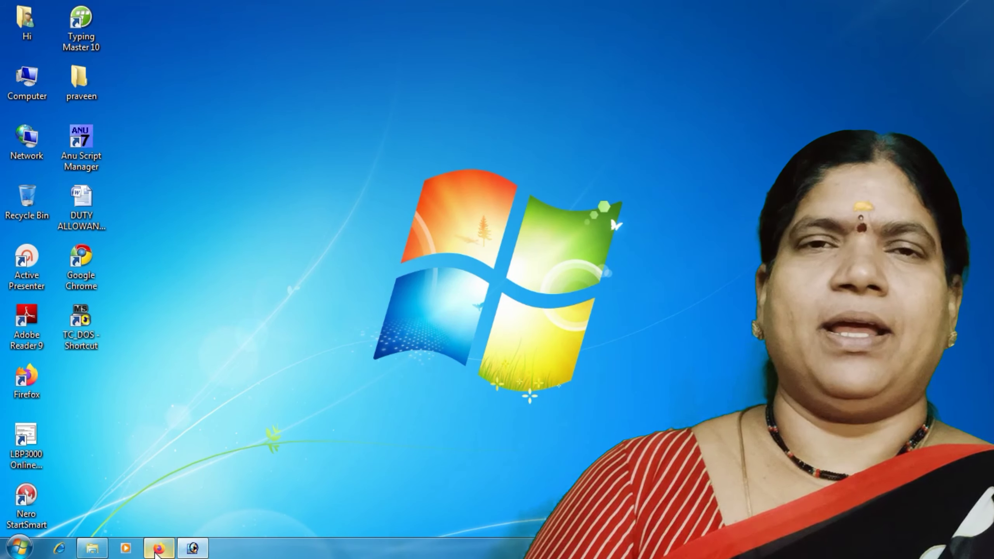
- Open Firefox and run a Google web search for 'redbus'
left_click(155, 550)
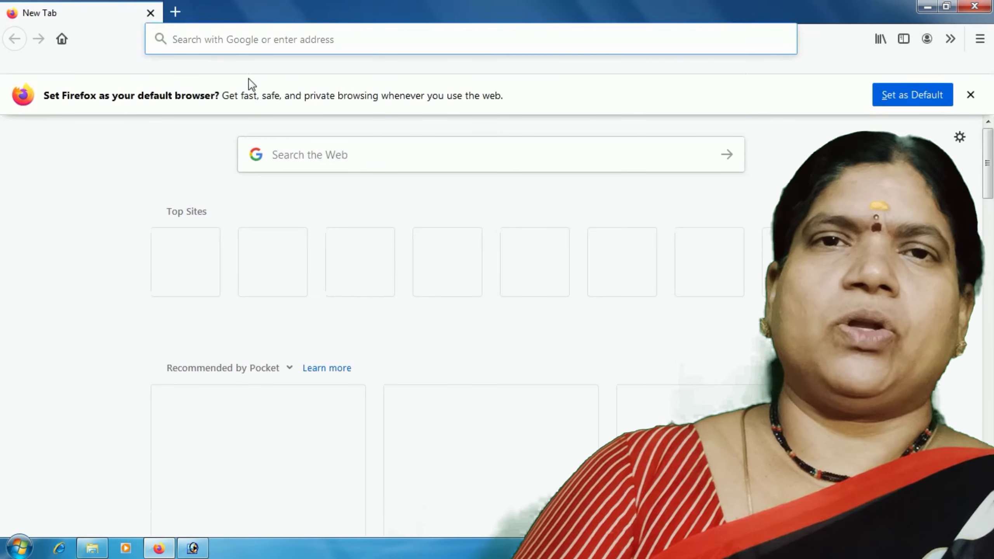
left_click(361, 156)
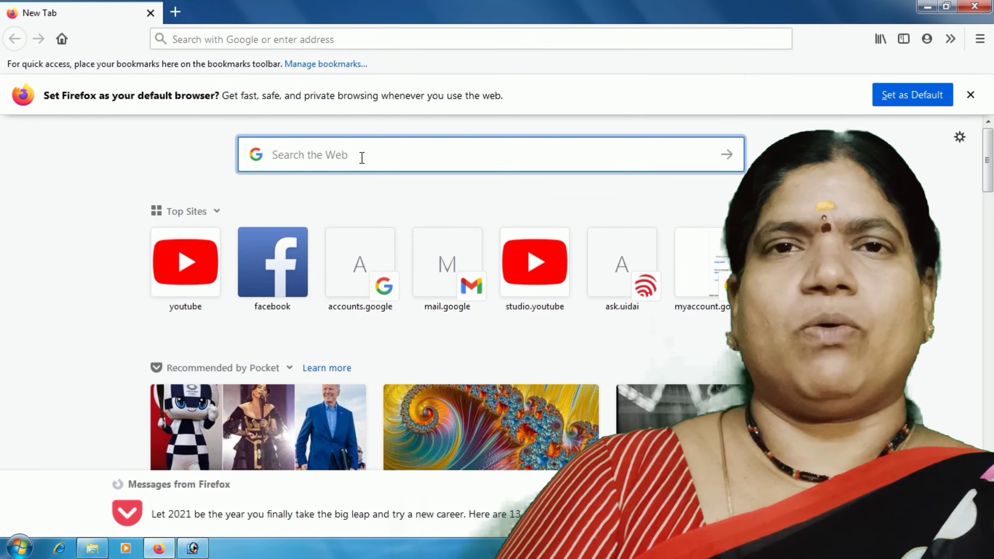
type("redbus")
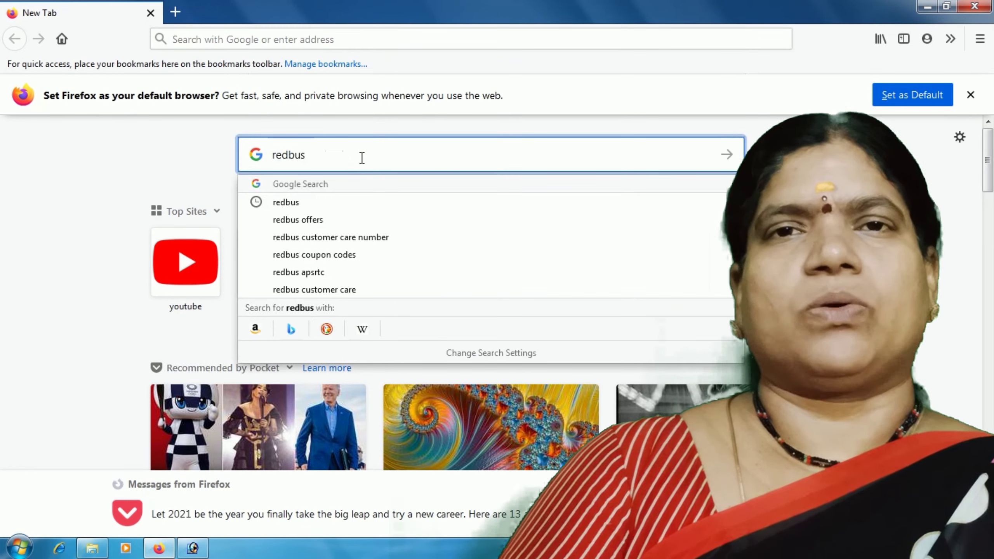
key("Return")
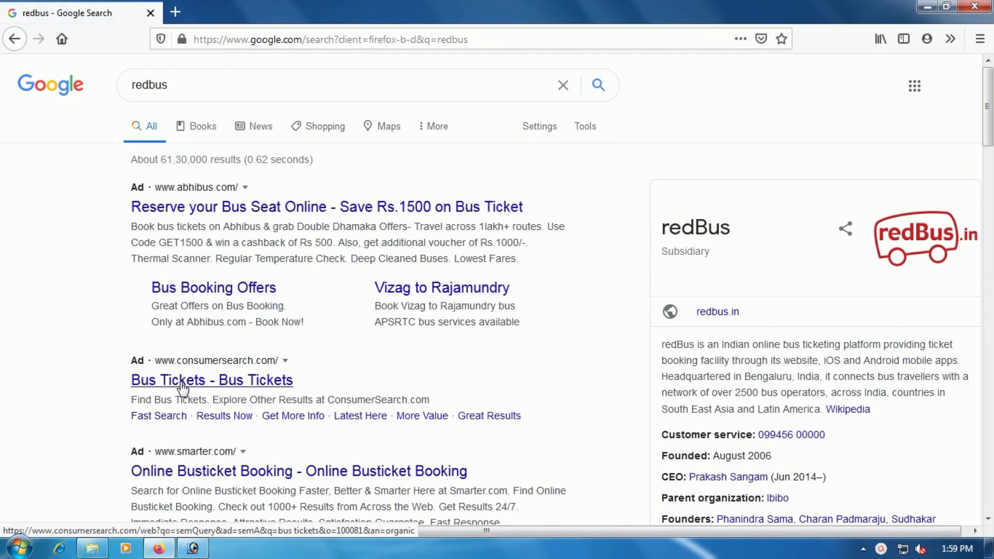
left_click(202, 474)
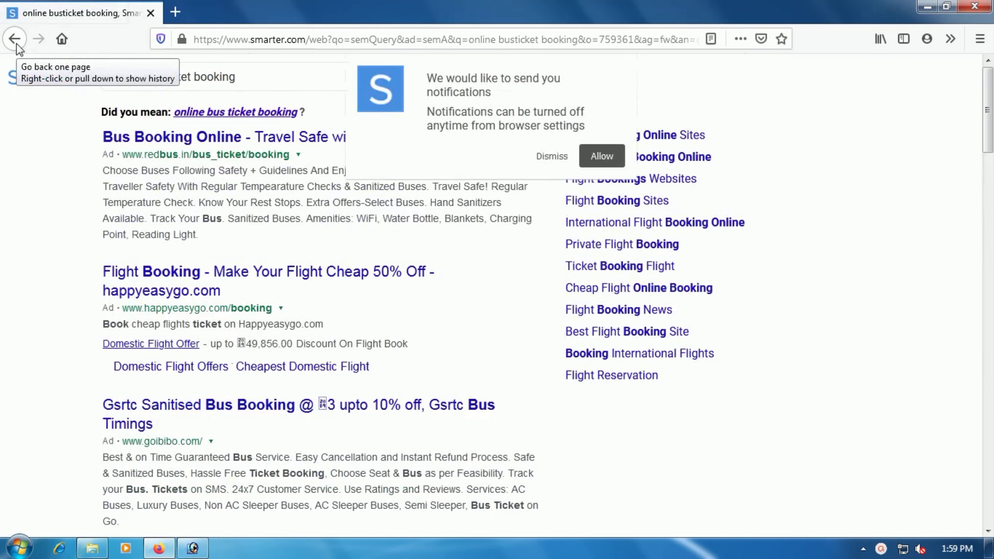
left_click(15, 39)
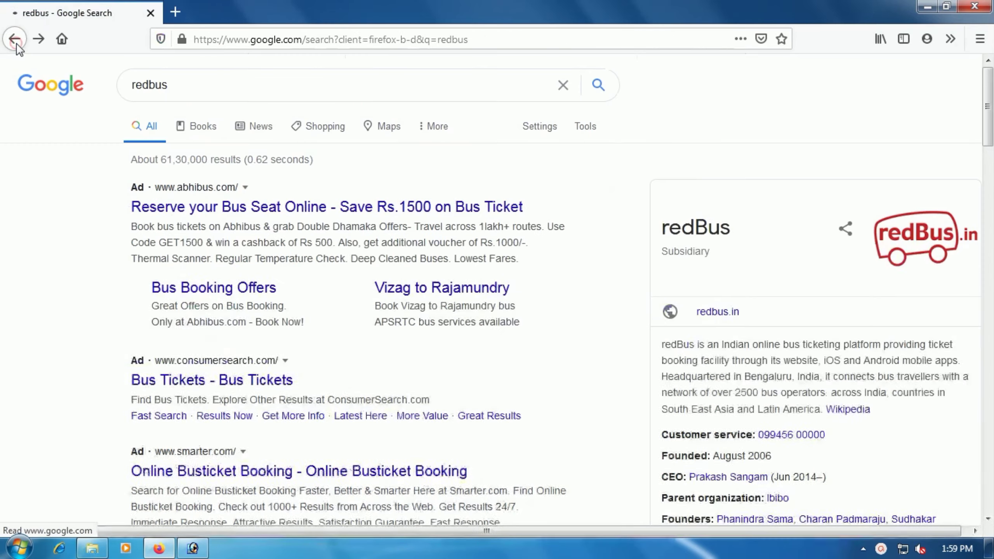
left_click(191, 208)
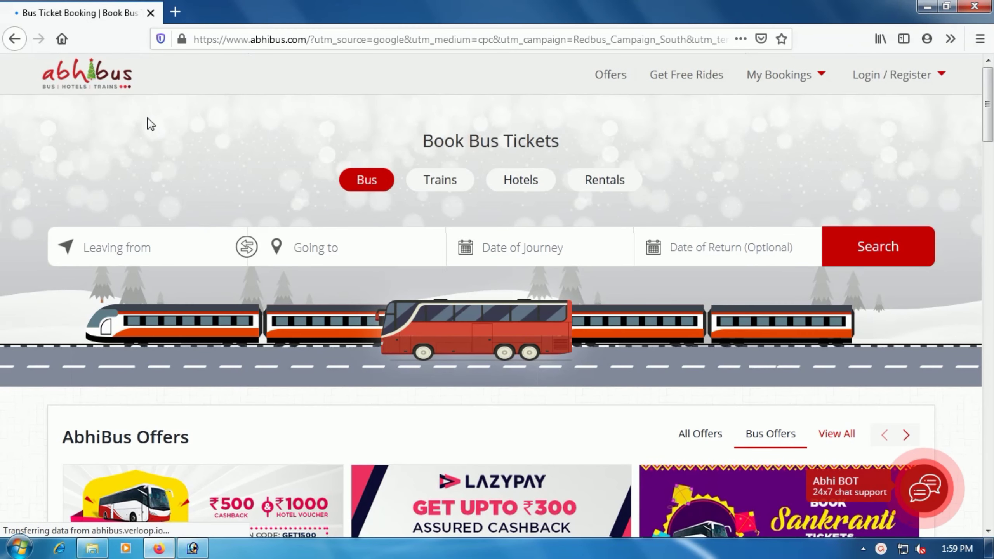
left_click(14, 39)
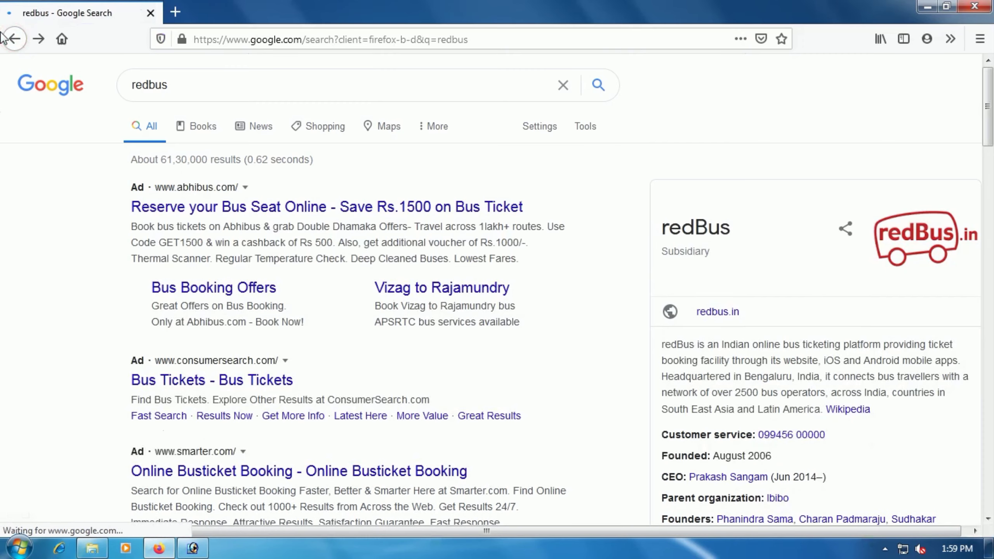
scroll(269, 291, "down", 5)
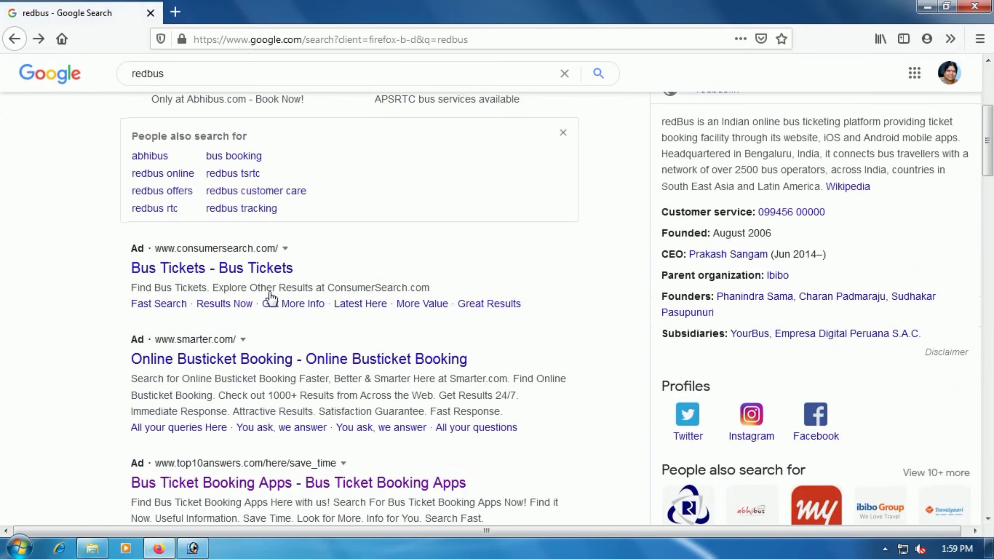
scroll(270, 291, "down", 5)
scroll(270, 291, "up", 5)
scroll(269, 291, "down", 3)
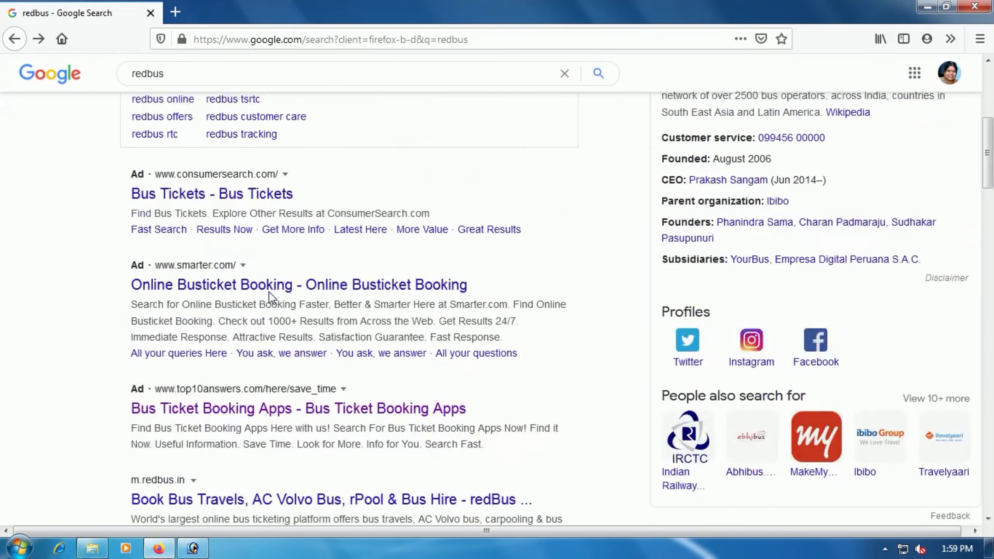
scroll(269, 292, "down", 2)
scroll(270, 297, "up", 10)
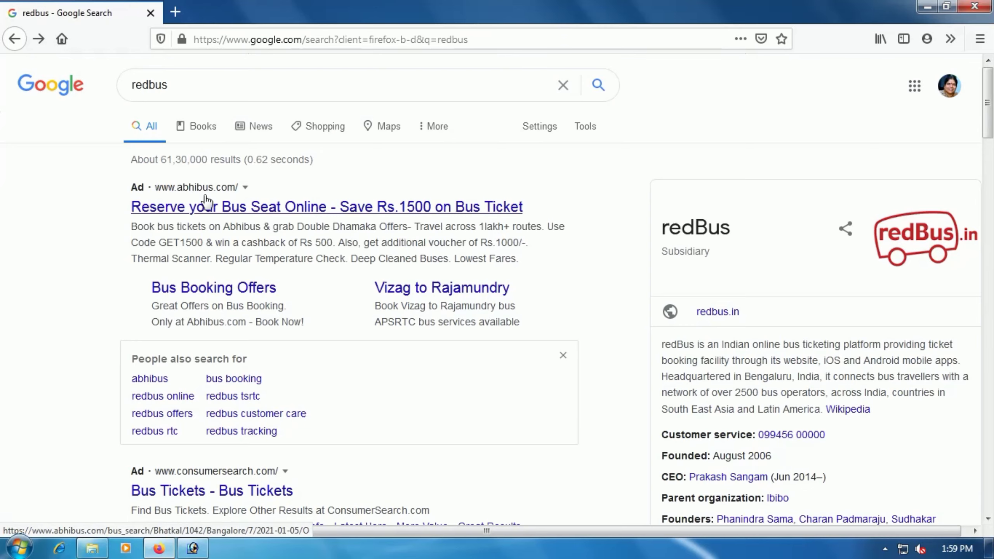
scroll(254, 226, "down", 2)
scroll(253, 227, "down", 3)
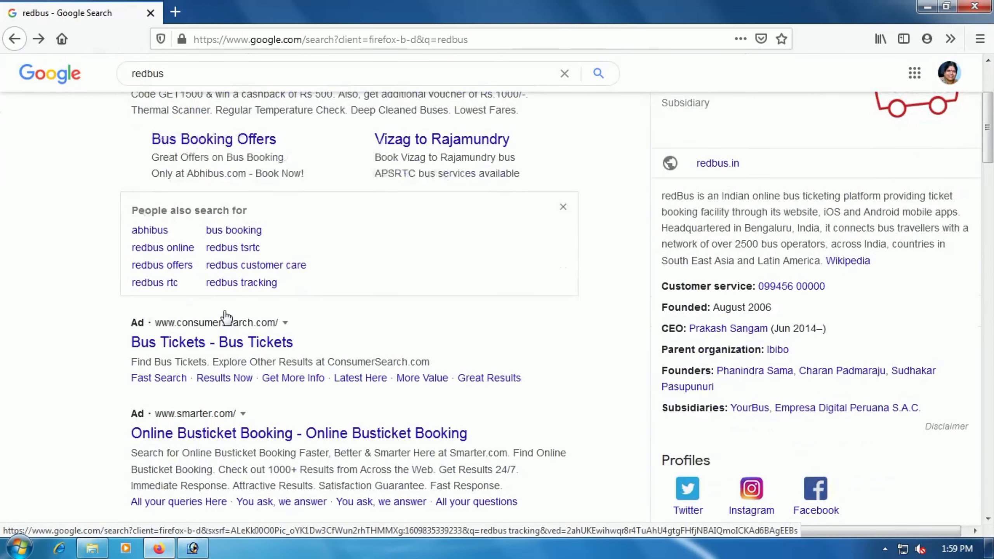
scroll(315, 312, "down", 3)
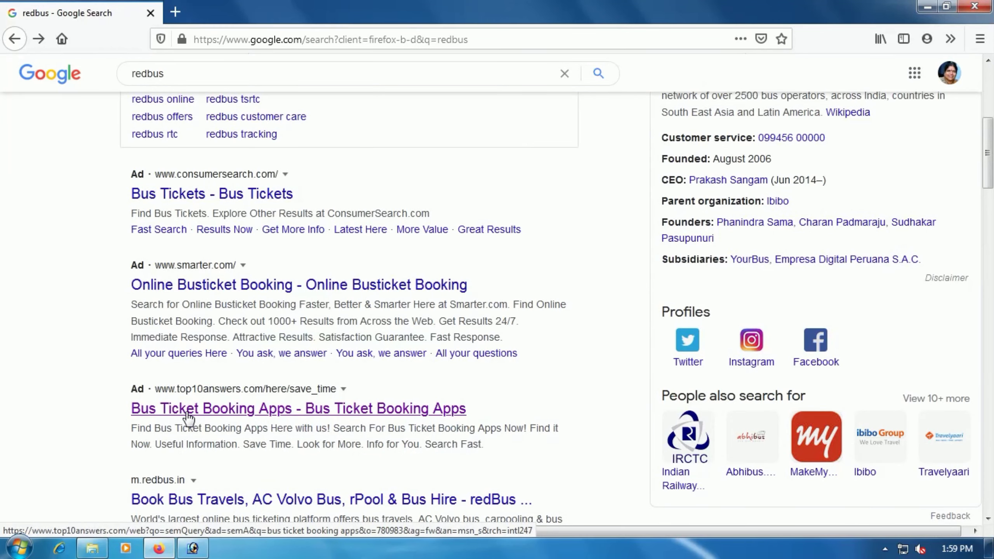
scroll(305, 401, "down", 2)
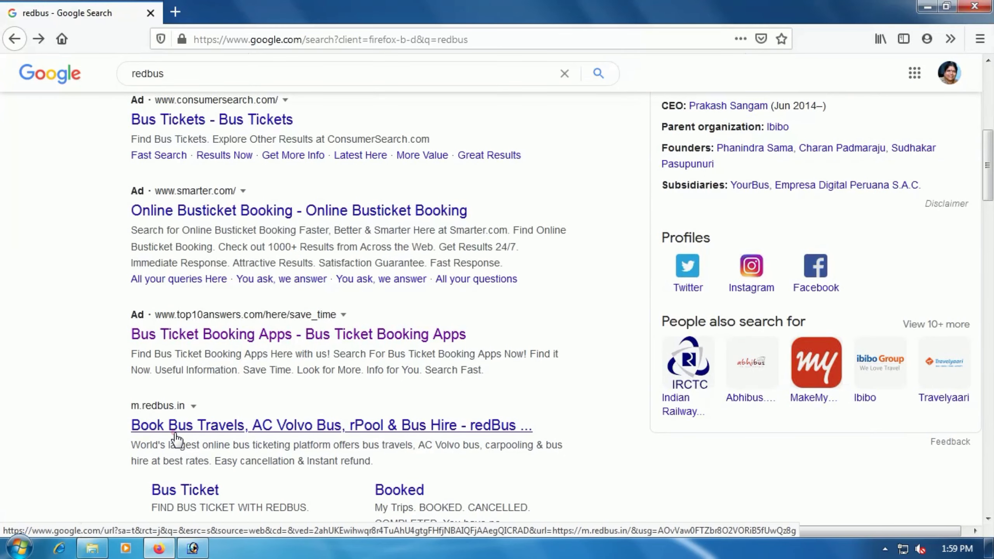
- Open the redBus site and change the departure to Rtc bus stand, Vijayawada
left_click(176, 434)
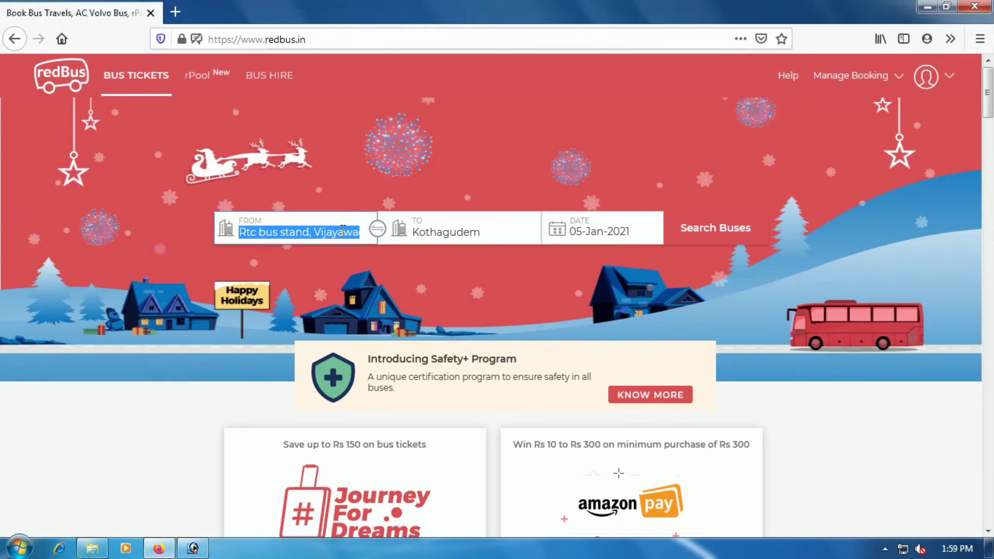
left_click(424, 235)
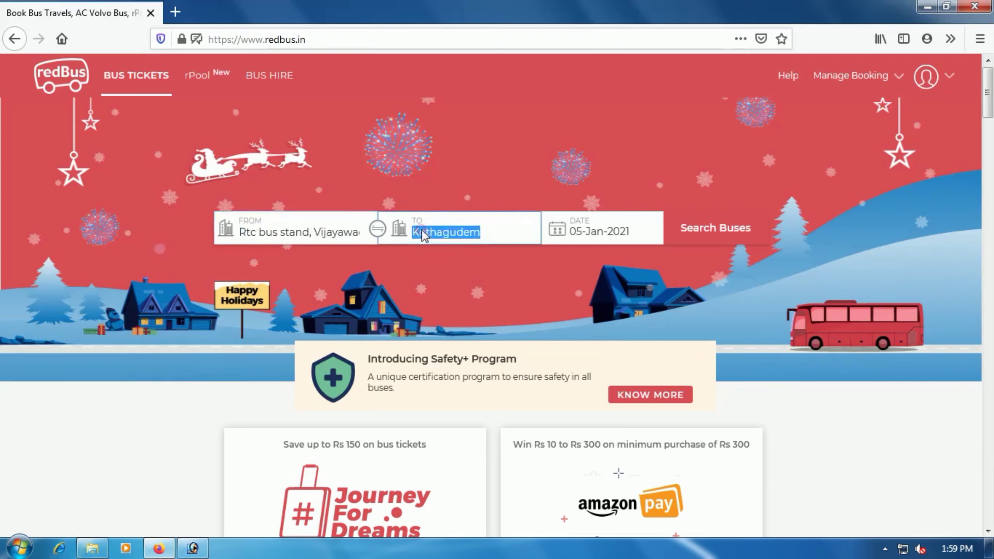
left_click(363, 231)
left_click(343, 233)
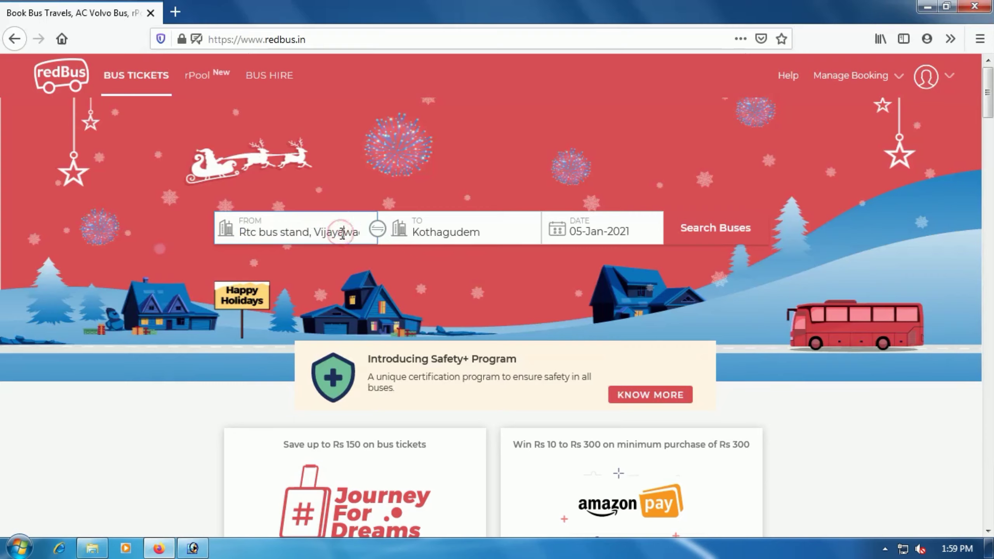
key("BackSpace")
key("BackSpace")
key("BackSpace")
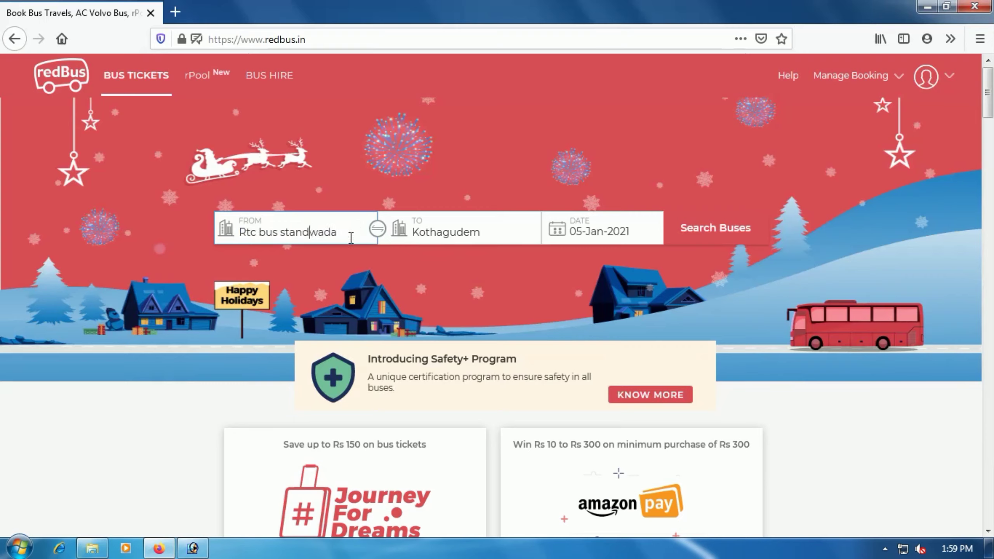
key("BackSpace")
key("BackSpace")
key("BackSpace")
left_click(299, 232)
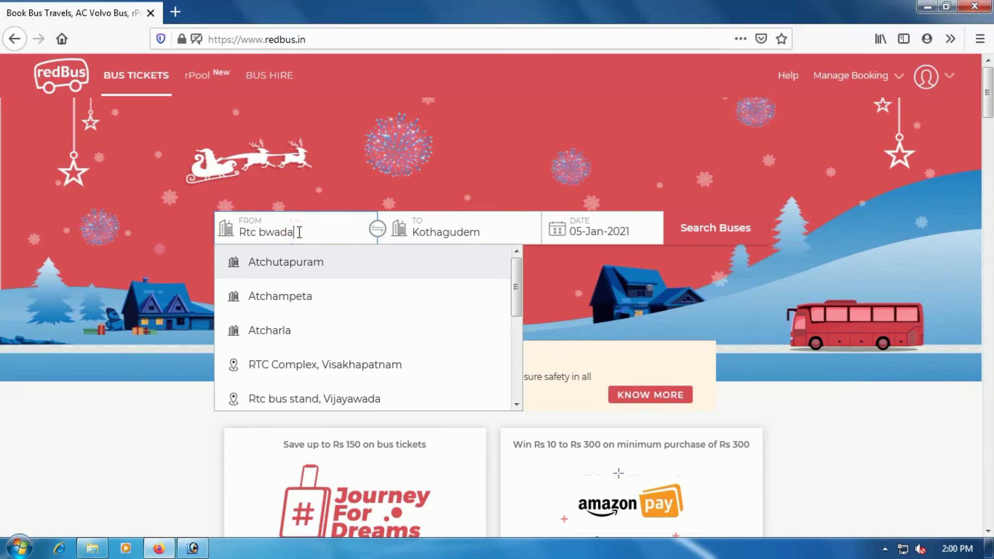
key("BackSpace")
key("BackSpace")
key("BackSpace")
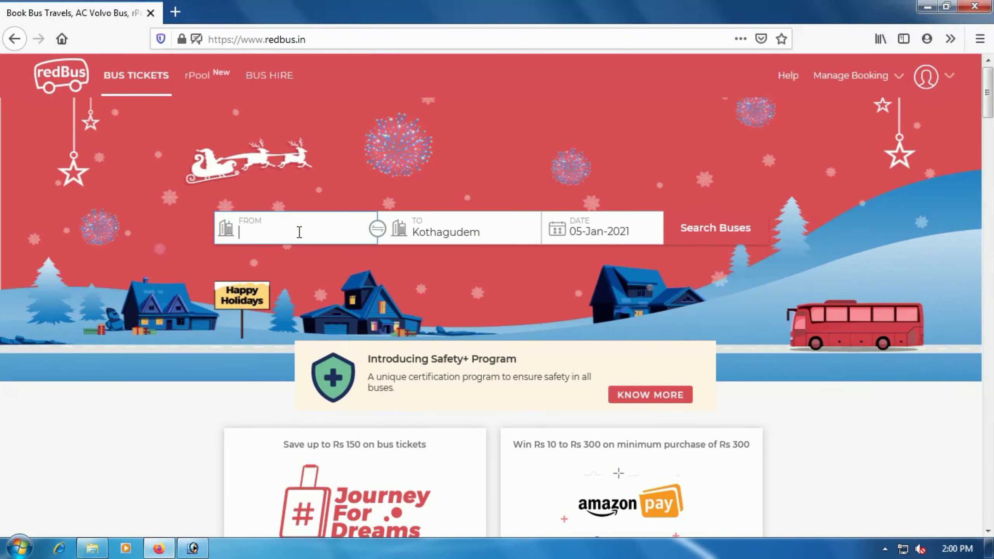
type("vijay")
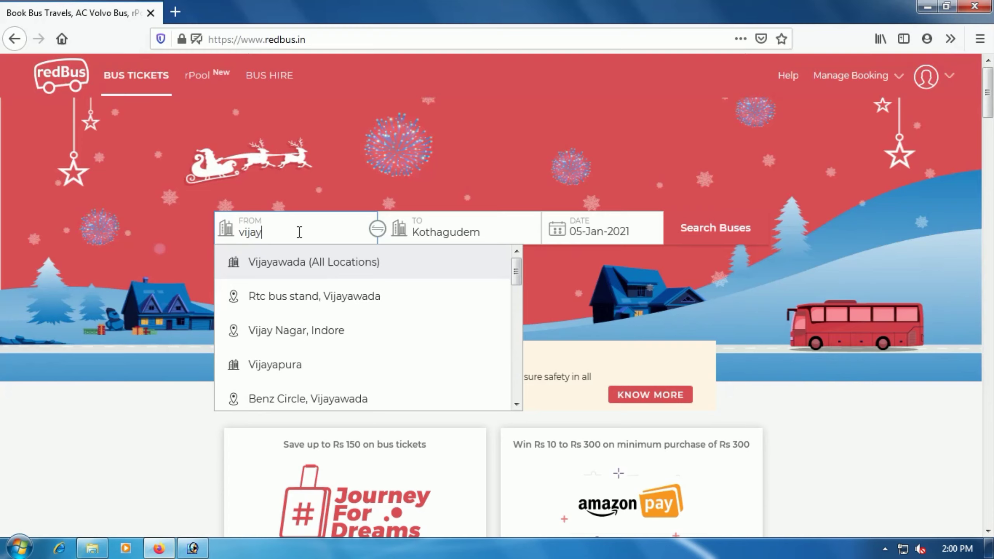
type("awada")
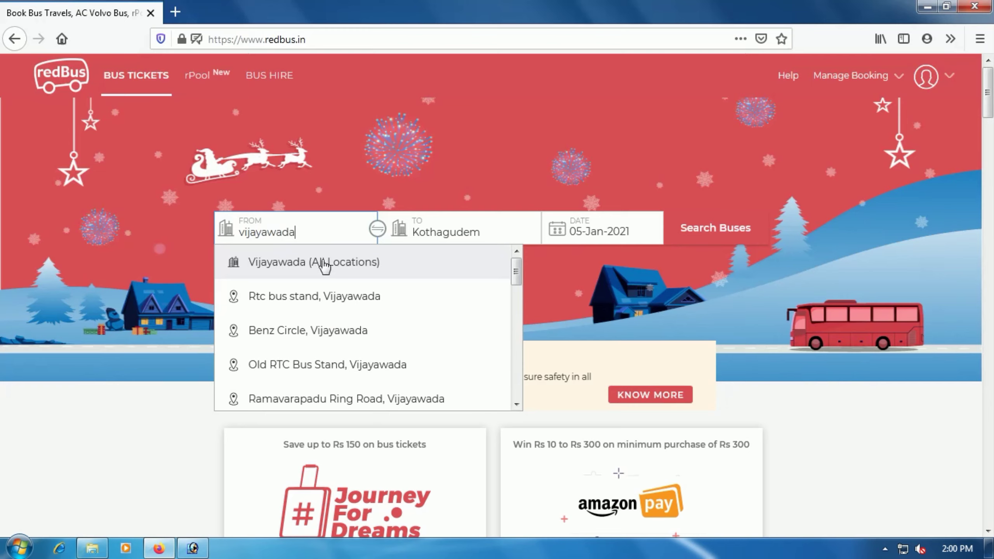
left_click(323, 301)
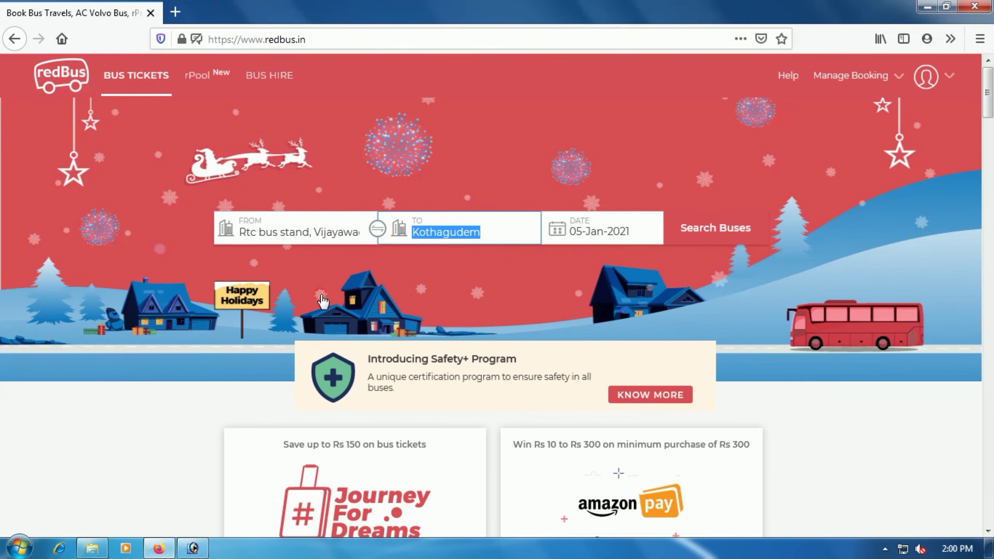
- Keep Kothagudem as destination and confirm the travel date 05-Jan-2021
left_click(488, 234)
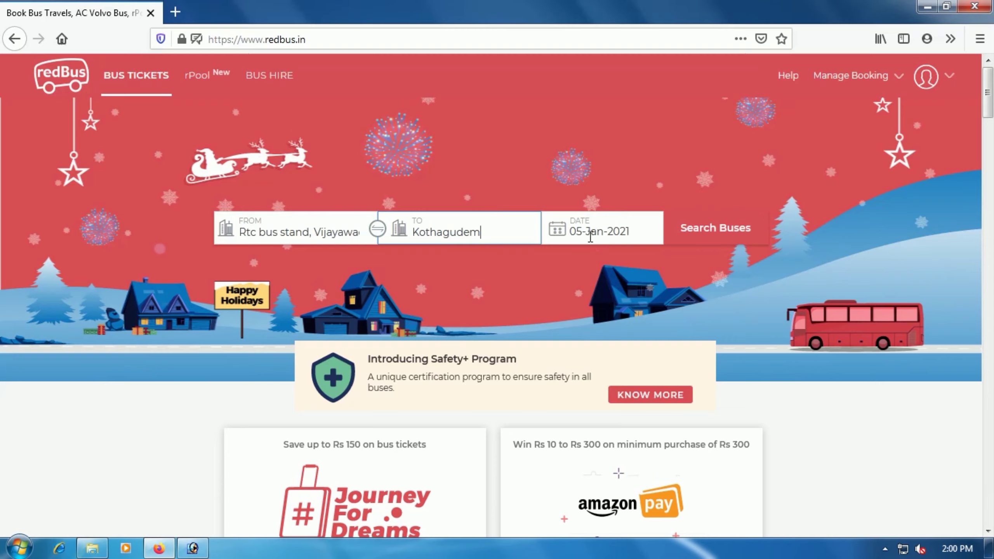
left_click(598, 232)
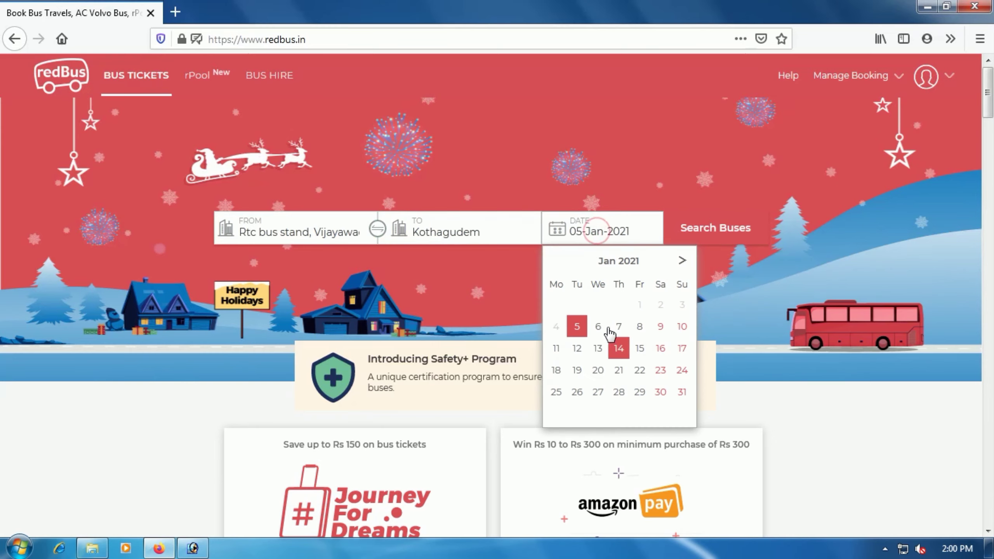
left_click(575, 329)
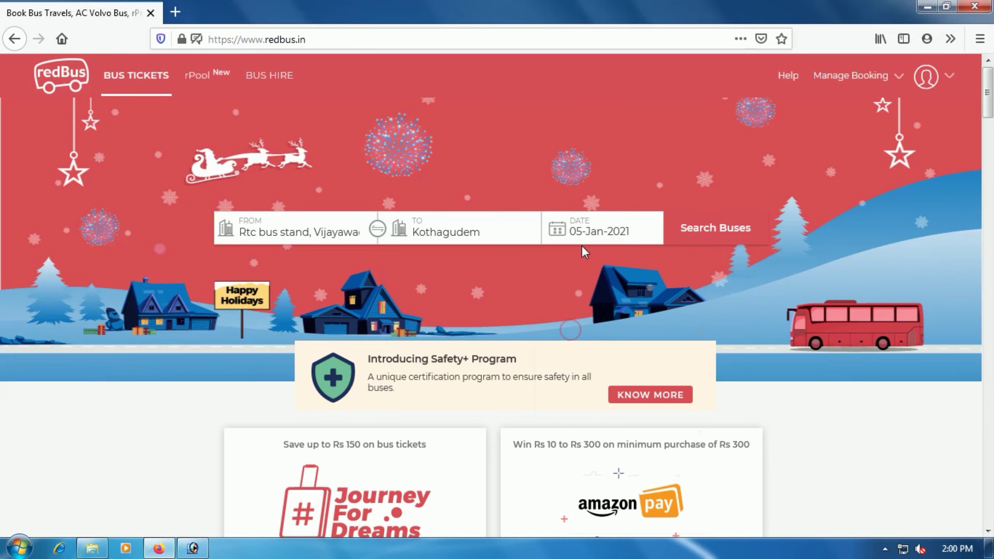
- Search buses for the route and expand the APSRTC Buses card to browse its services
left_click(708, 238)
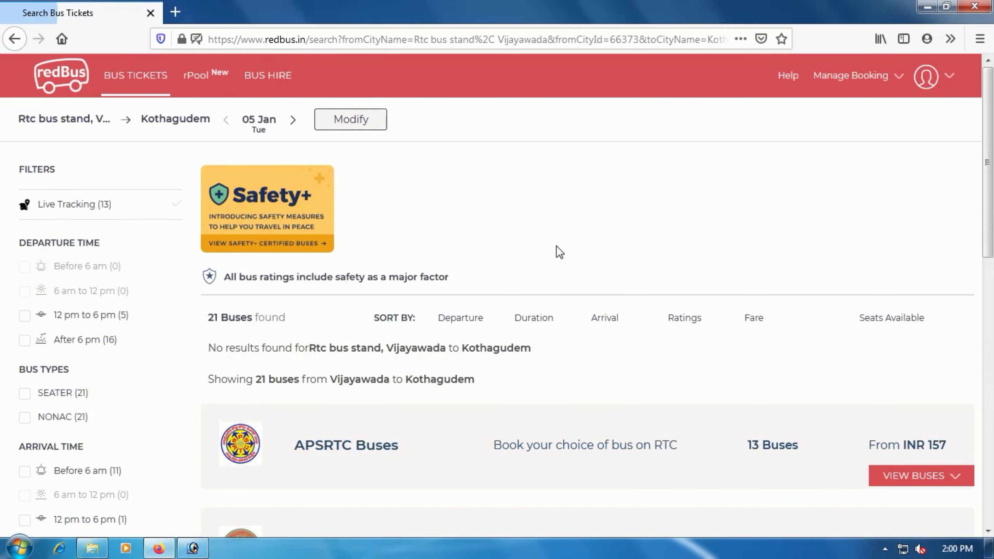
scroll(559, 252, "down", 5)
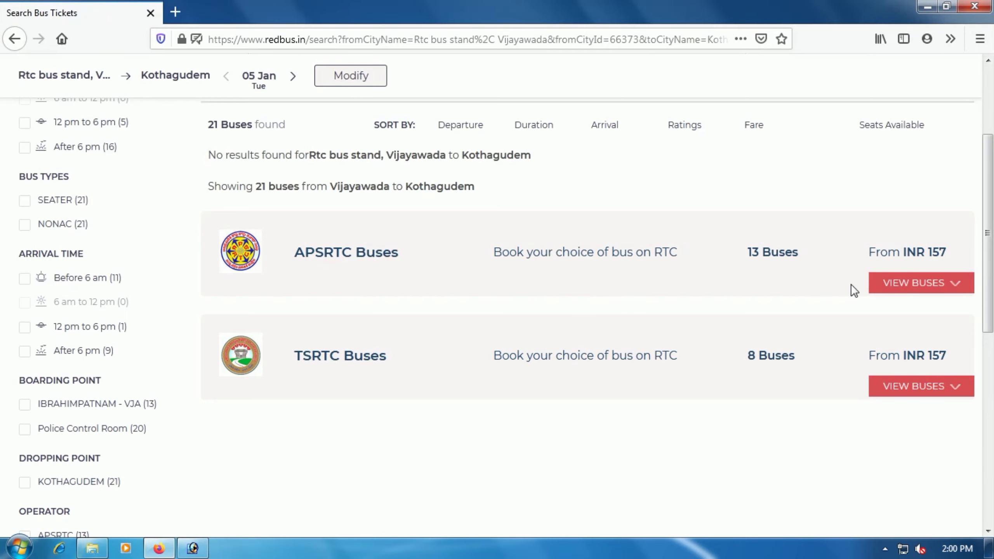
left_click(899, 283)
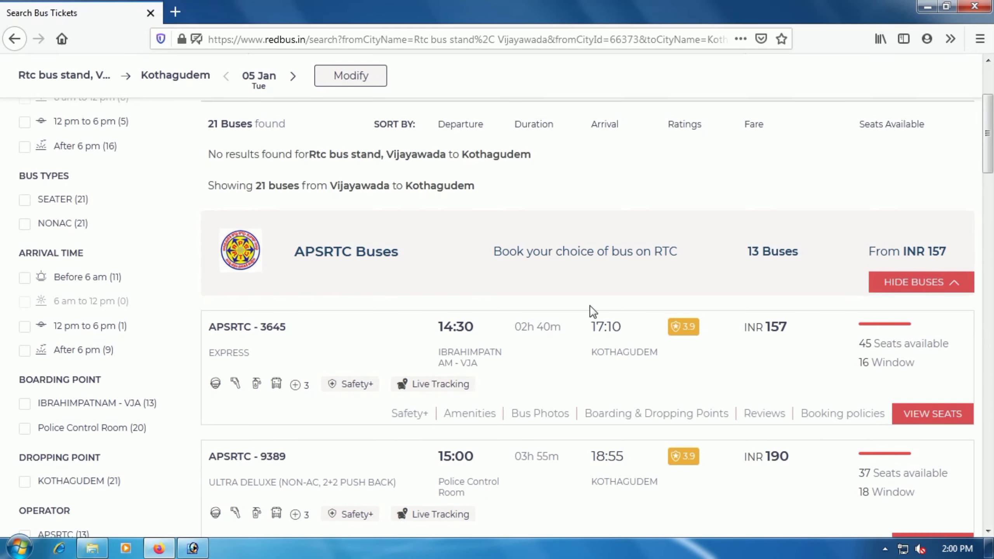
scroll(594, 303, "down", 2)
scroll(594, 303, "down", 2)
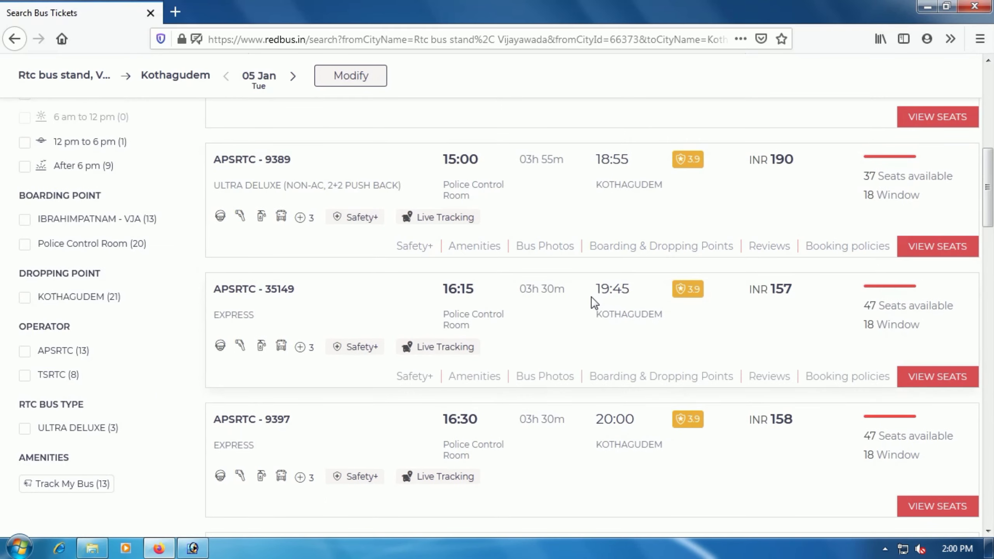
scroll(594, 304, "down", 1)
scroll(594, 302, "up", 5)
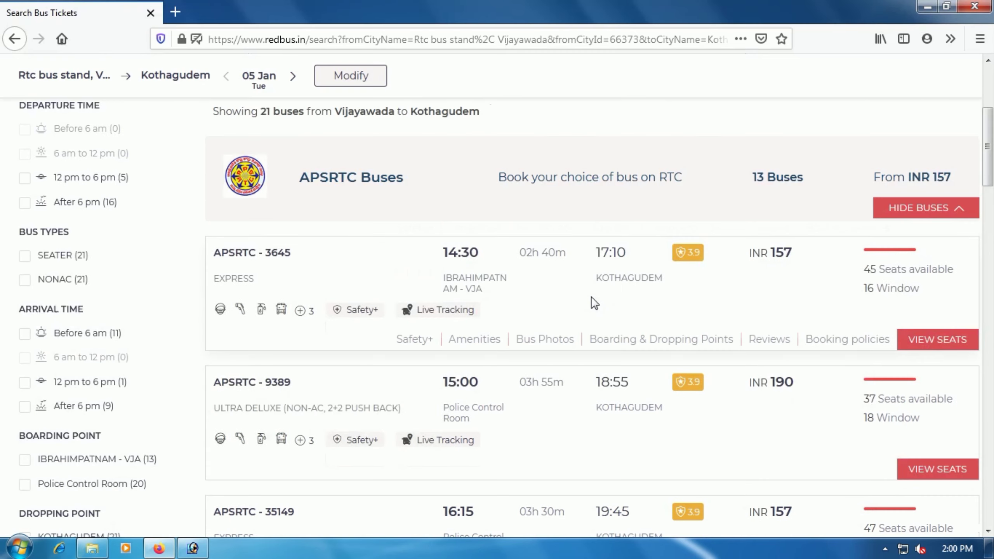
scroll(594, 303, "up", 4)
scroll(594, 303, "down", 3)
scroll(594, 302, "down", 1)
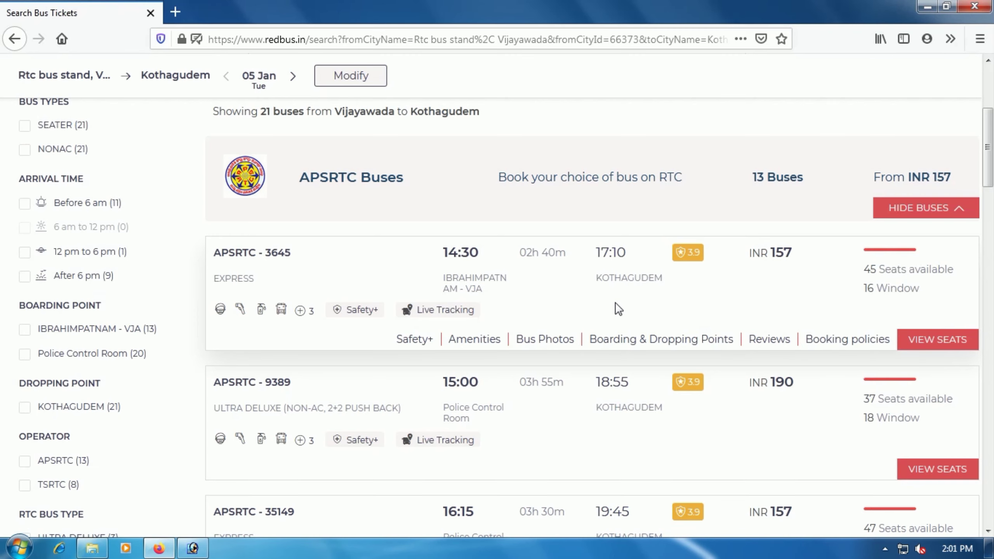
scroll(616, 305, "down", 2)
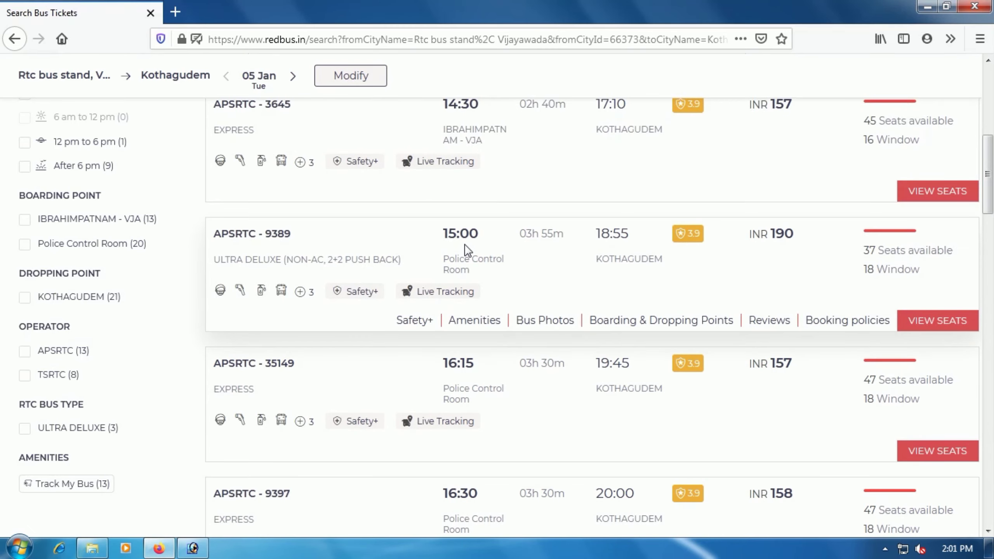
scroll(465, 247, "down", 1)
scroll(560, 294, "down", 2)
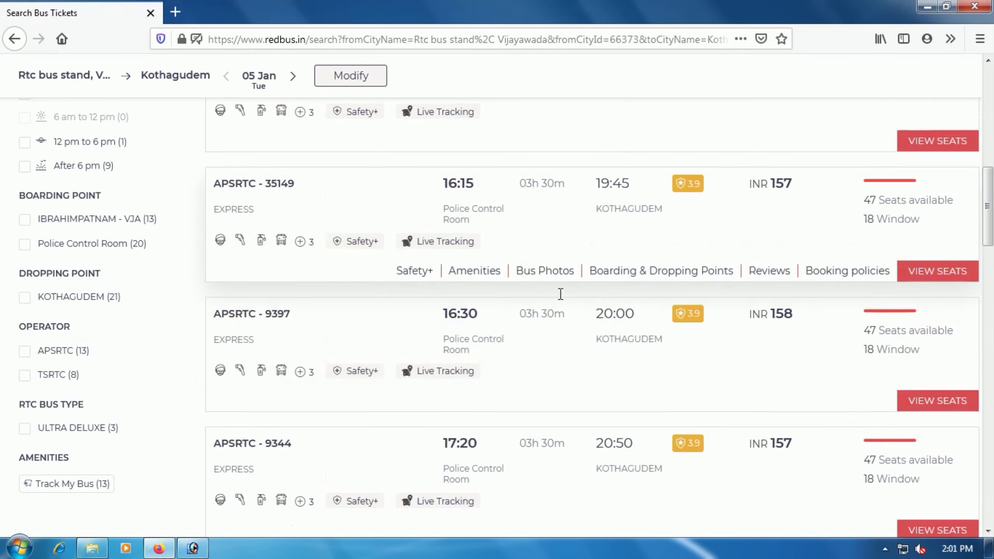
scroll(560, 293, "down", 1)
scroll(563, 309, "down", 1)
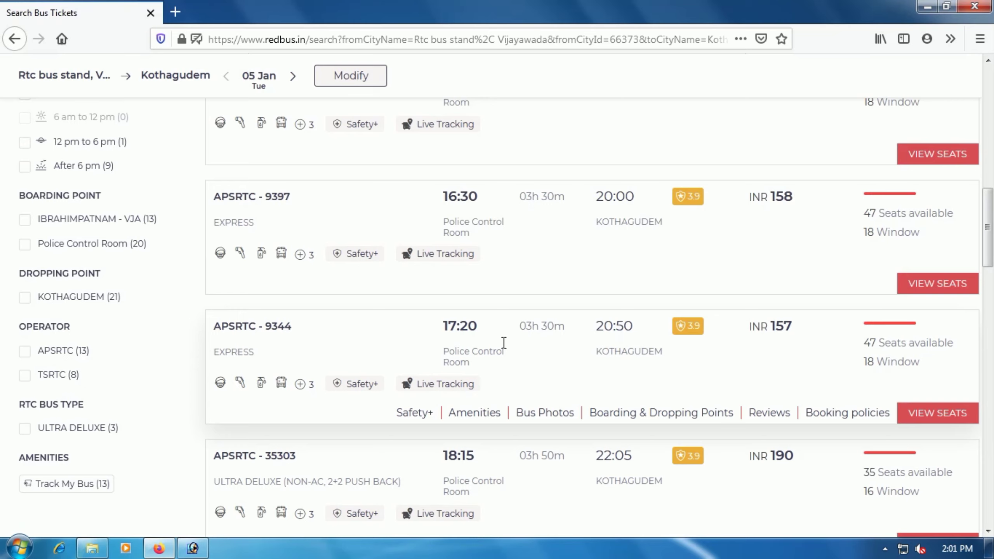
mouse_move(543, 342)
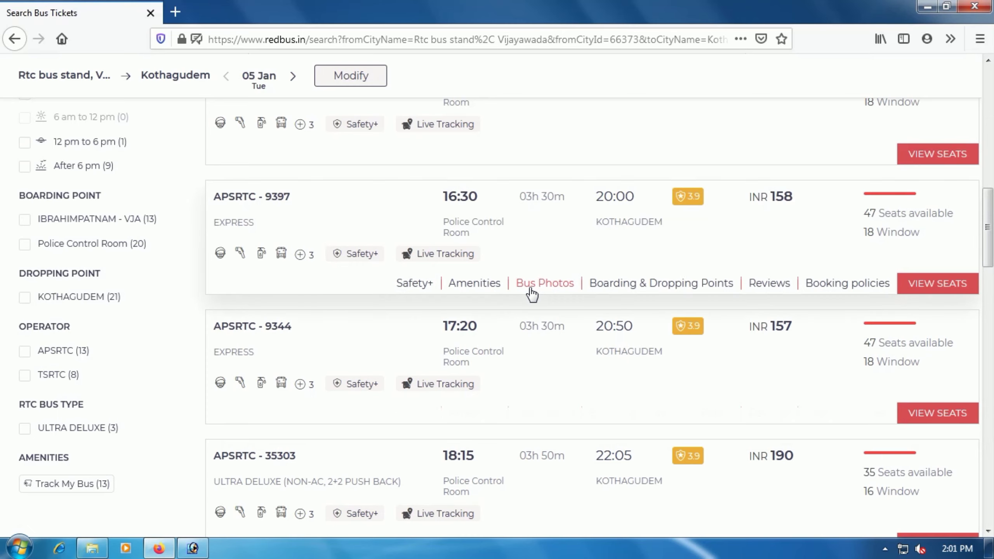
scroll(531, 296, "up", 2)
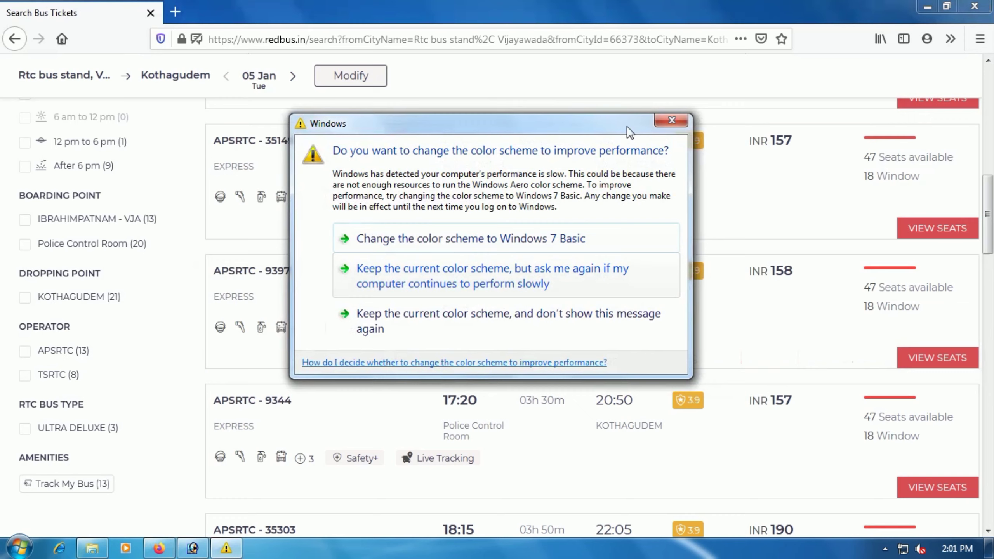
- Dismiss the Windows colour-scheme prompt and scroll further through the APSRTC buses
left_click(671, 121)
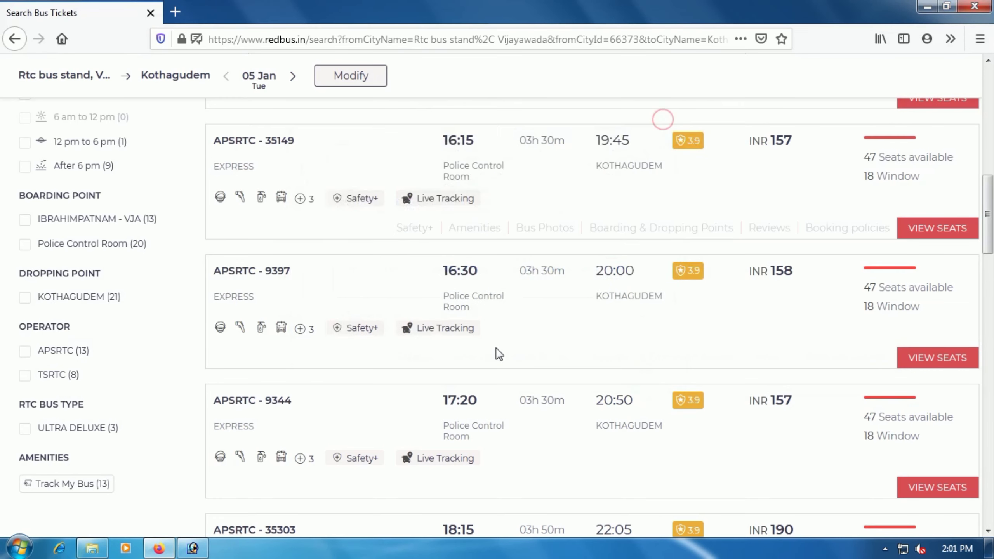
scroll(544, 312, "down", 2)
scroll(545, 313, "down", 1)
scroll(545, 314, "down", 2)
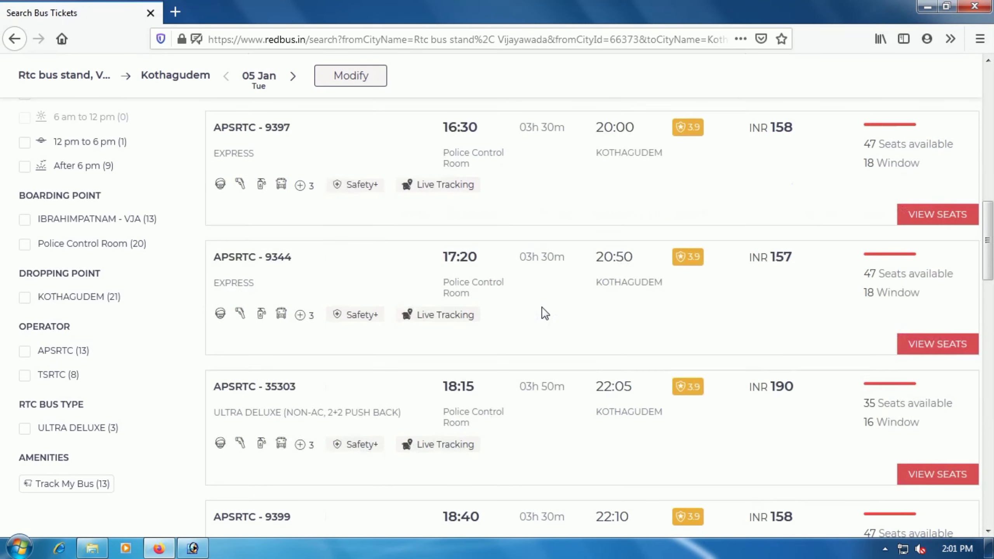
scroll(545, 313, "down", 3)
scroll(545, 313, "down", 3)
scroll(545, 313, "down", 3)
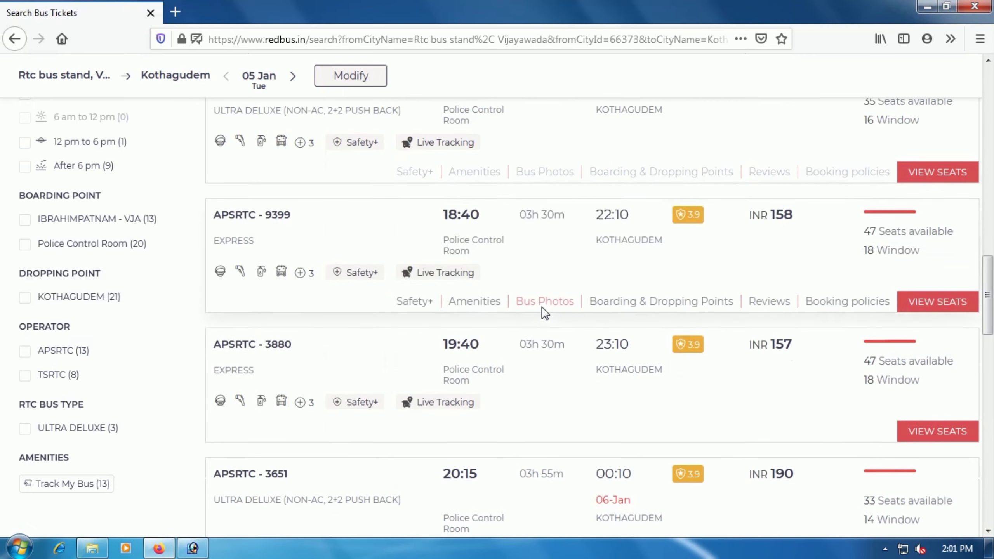
scroll(545, 314, "down", 2)
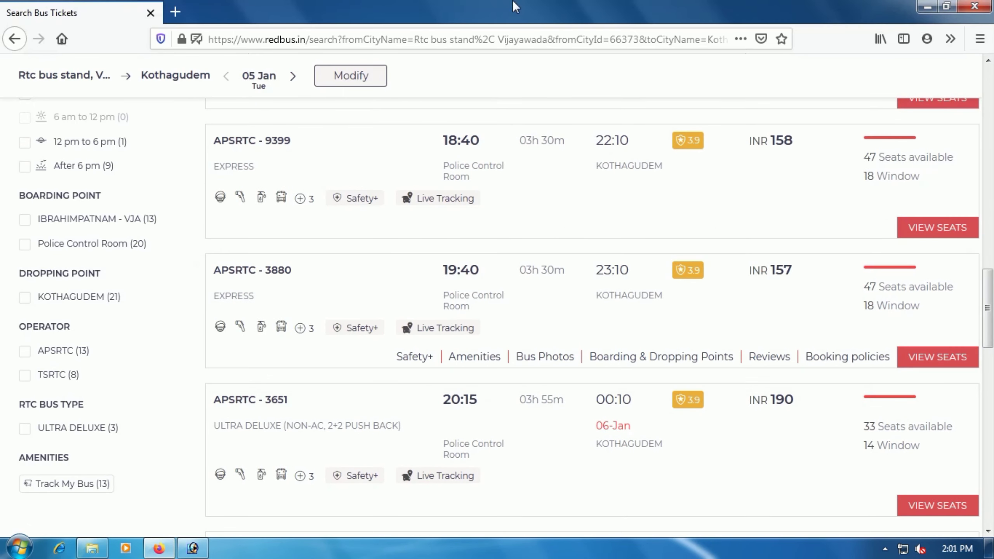
scroll(578, 307, "down", 5)
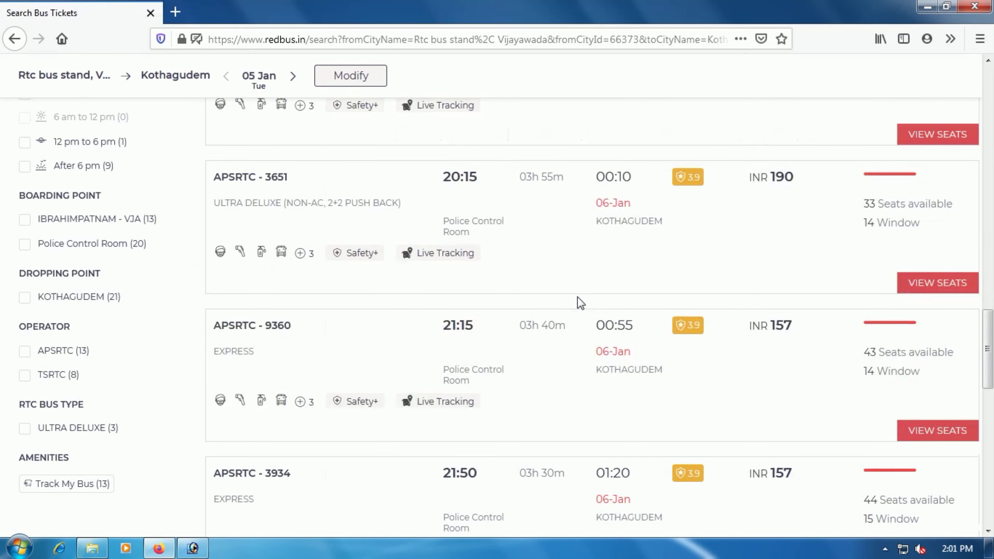
scroll(509, 286, "down", 2)
scroll(555, 288, "down", 3)
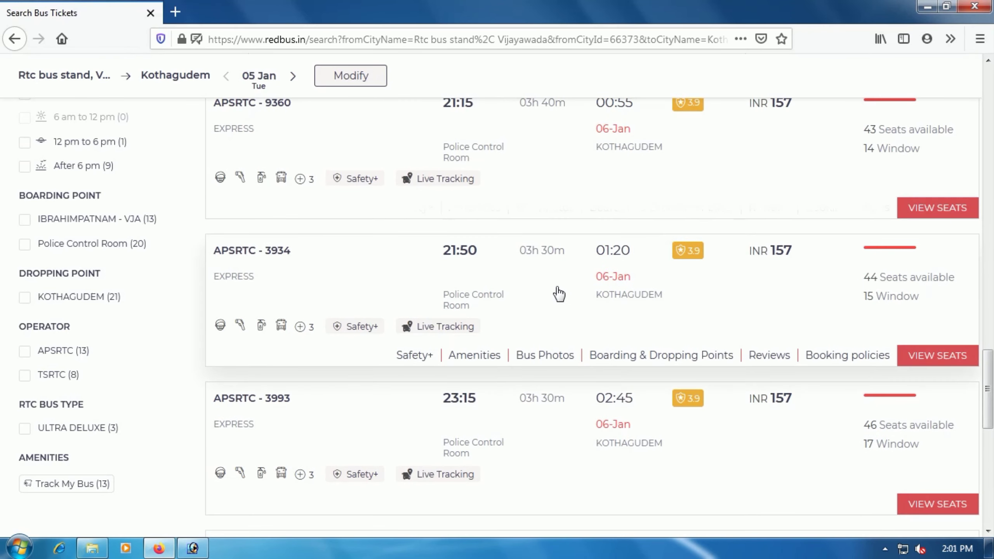
scroll(547, 346, "down", 3)
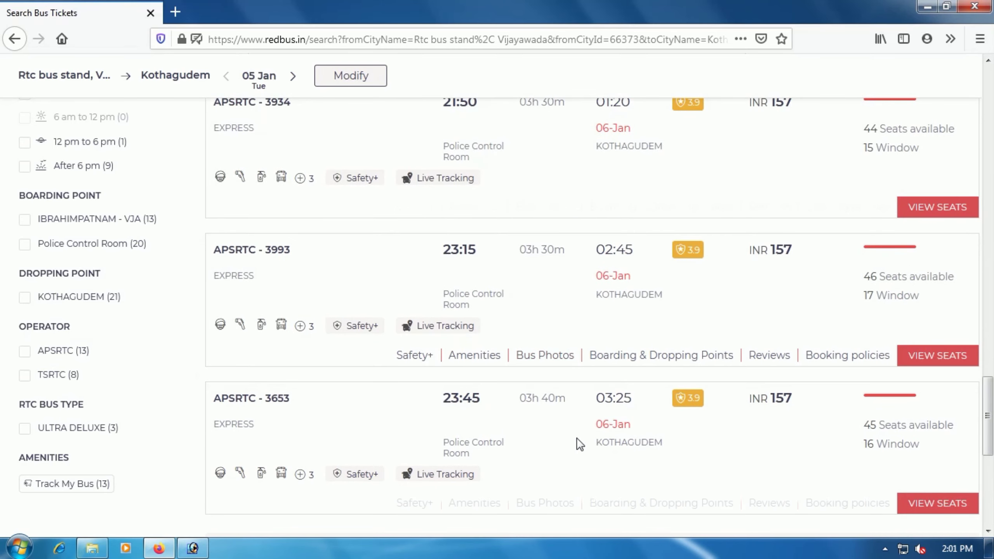
scroll(632, 422, "down", 3)
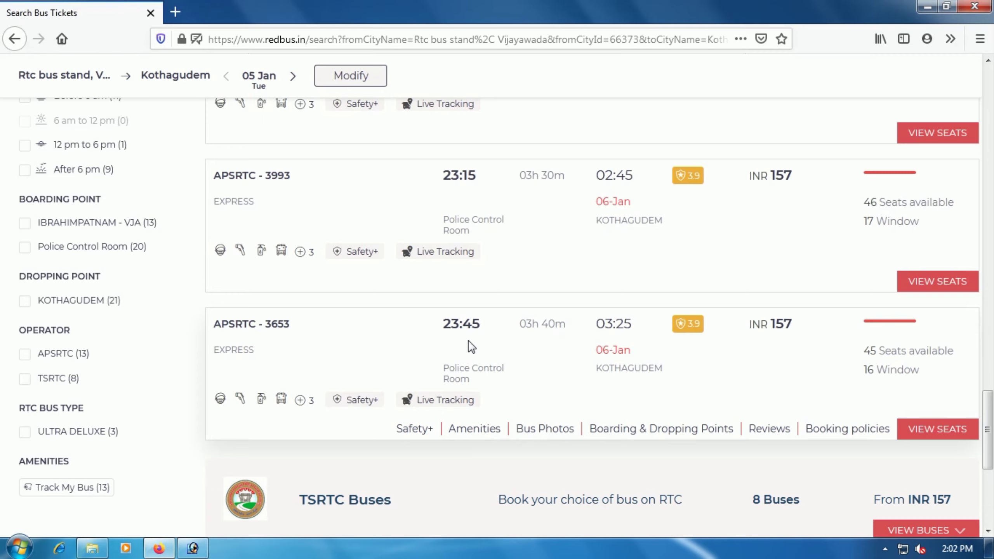
scroll(471, 346, "down", 3)
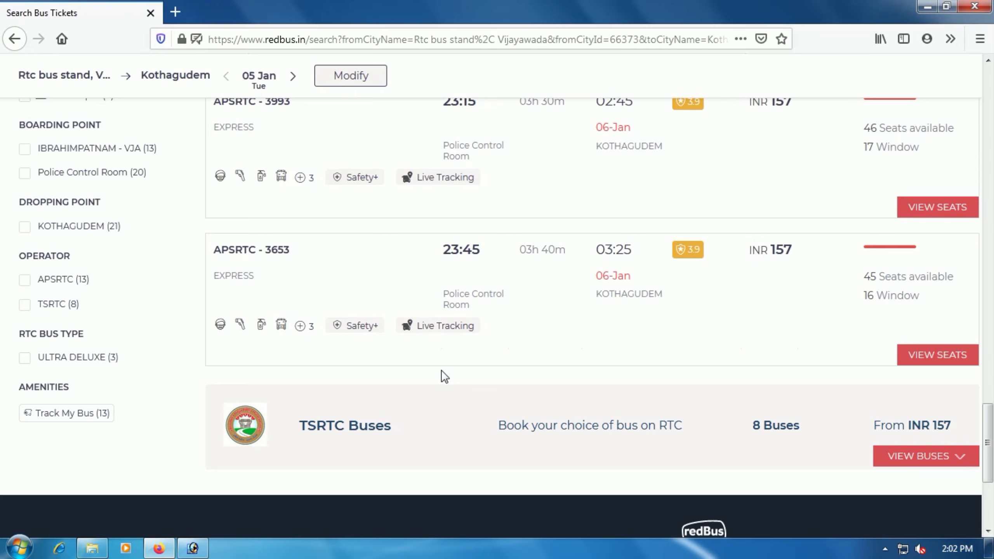
- Expand the TSRTC Buses card, then scroll back up to APSRTC-3645 at 14:30
left_click(899, 456)
scroll(625, 355, "down", 10)
scroll(626, 355, "down", 5)
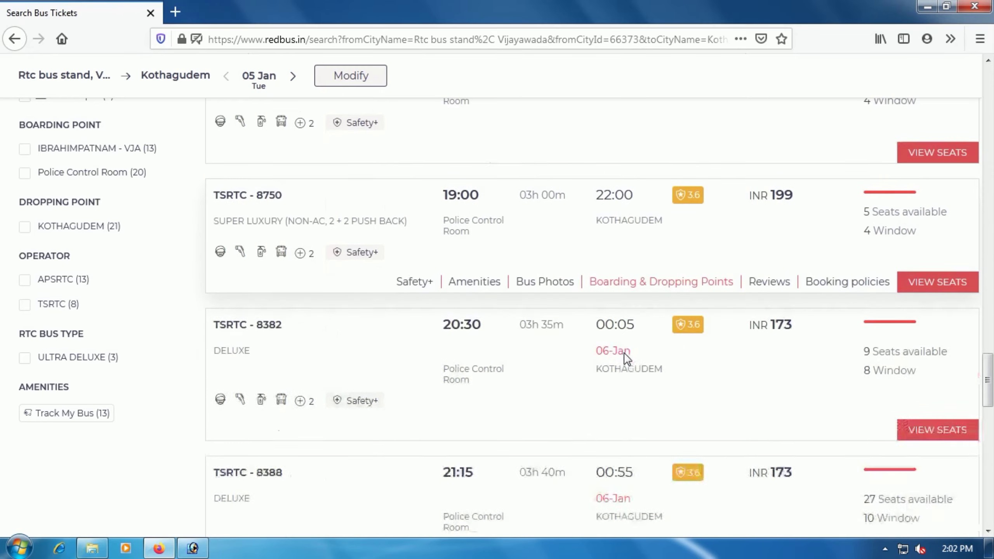
scroll(625, 356, "down", 5)
scroll(533, 371, "down", 5)
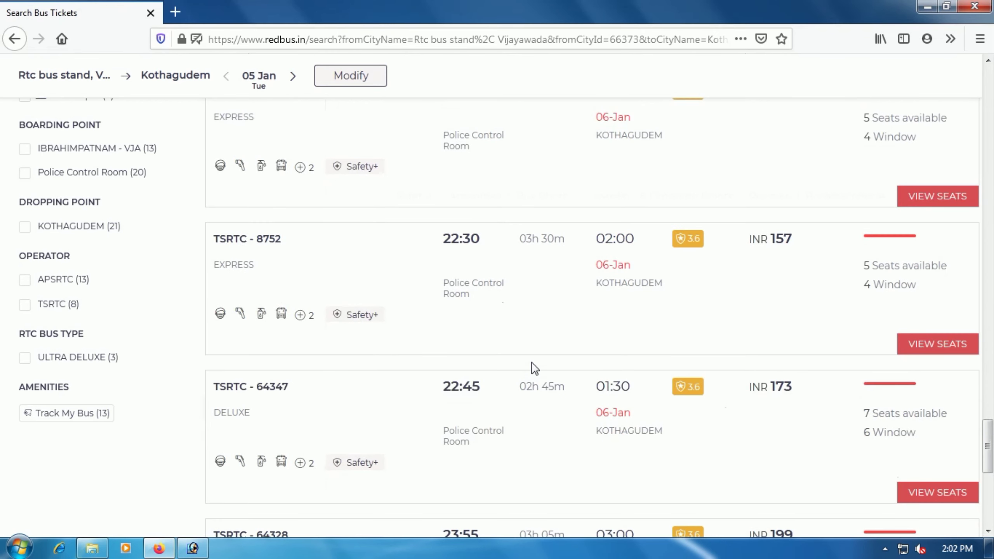
scroll(532, 368, "down", 5)
scroll(533, 368, "up", 5)
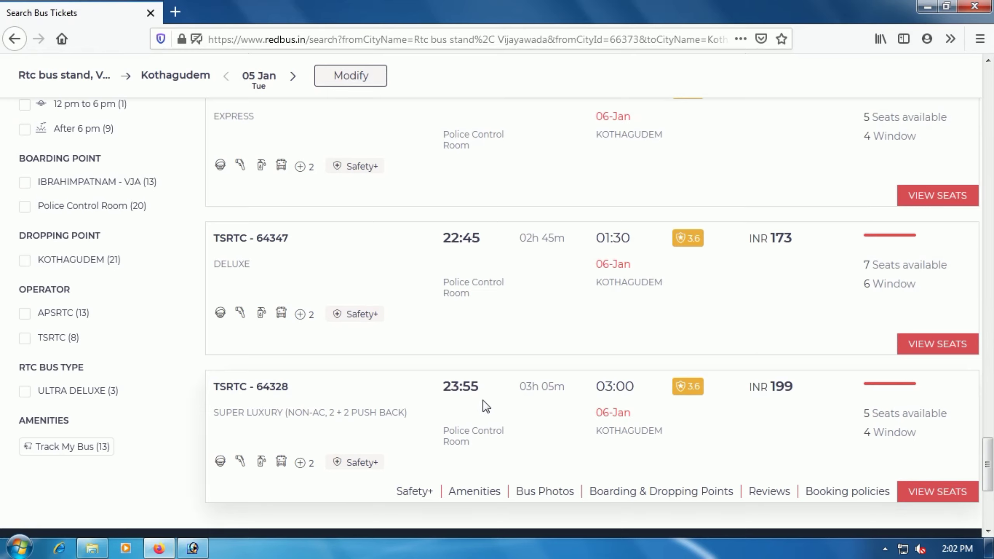
scroll(592, 405, "up", 3)
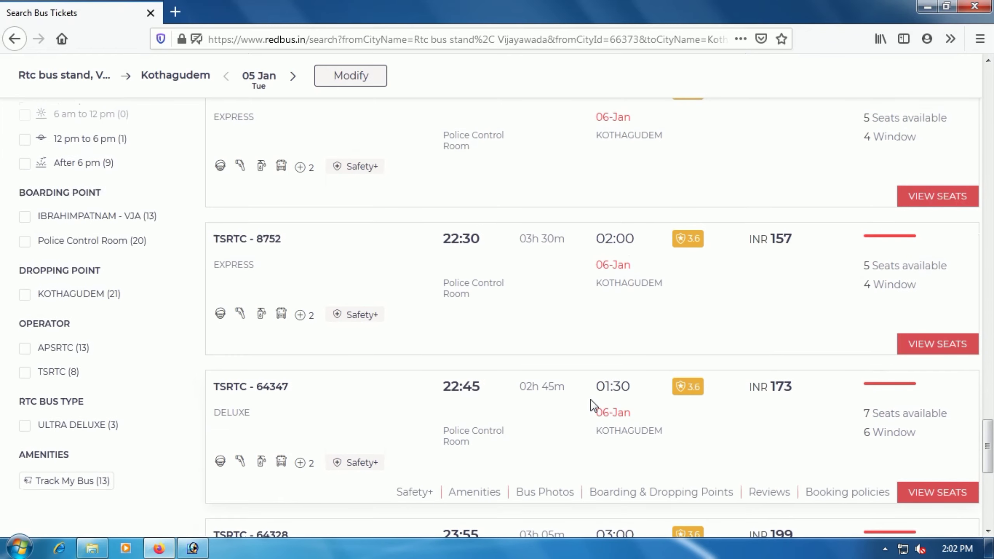
scroll(592, 406, "up", 6)
scroll(592, 405, "up", 5)
scroll(592, 405, "up", 5)
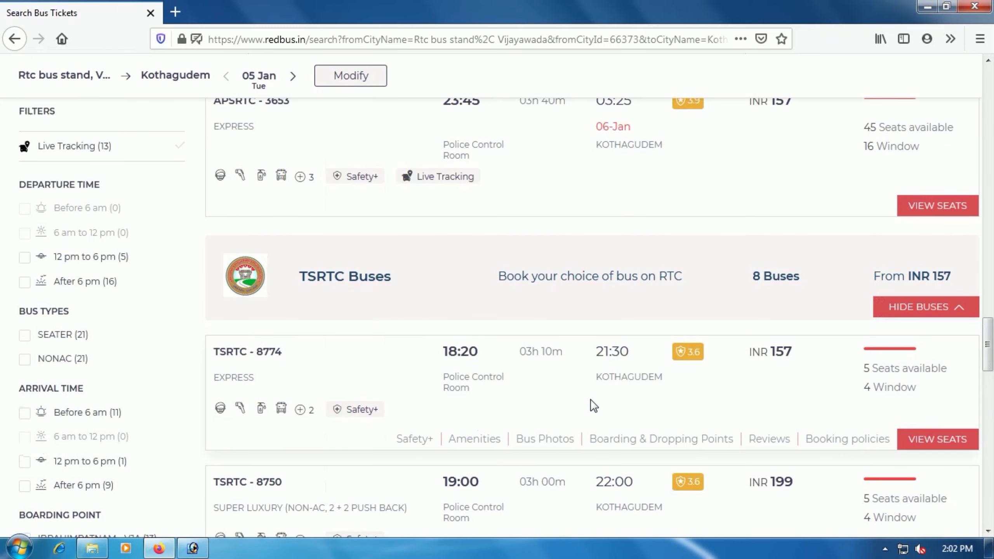
scroll(592, 406, "up", 2)
scroll(593, 405, "up", 4)
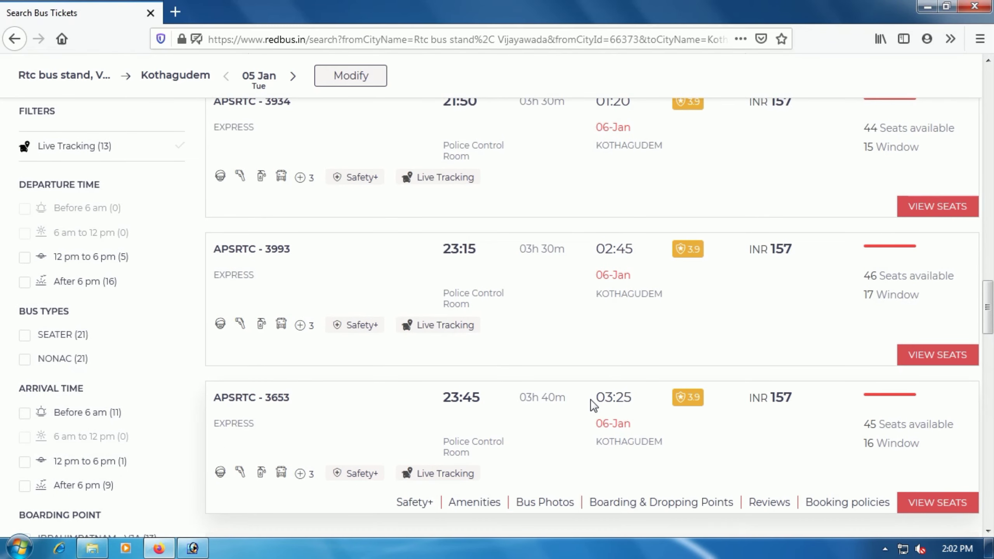
scroll(593, 405, "up", 5)
scroll(593, 405, "up", 5)
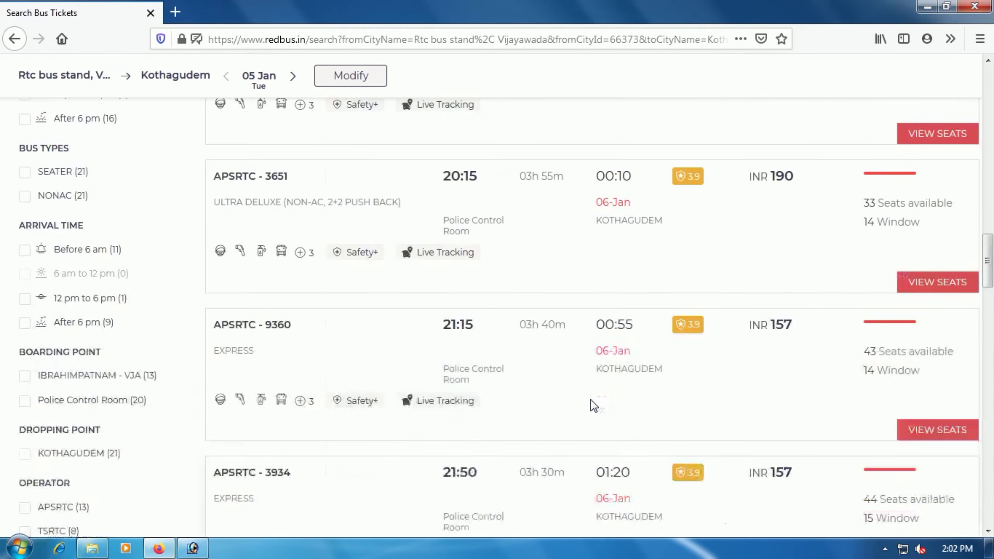
scroll(593, 405, "up", 5)
scroll(592, 406, "up", 5)
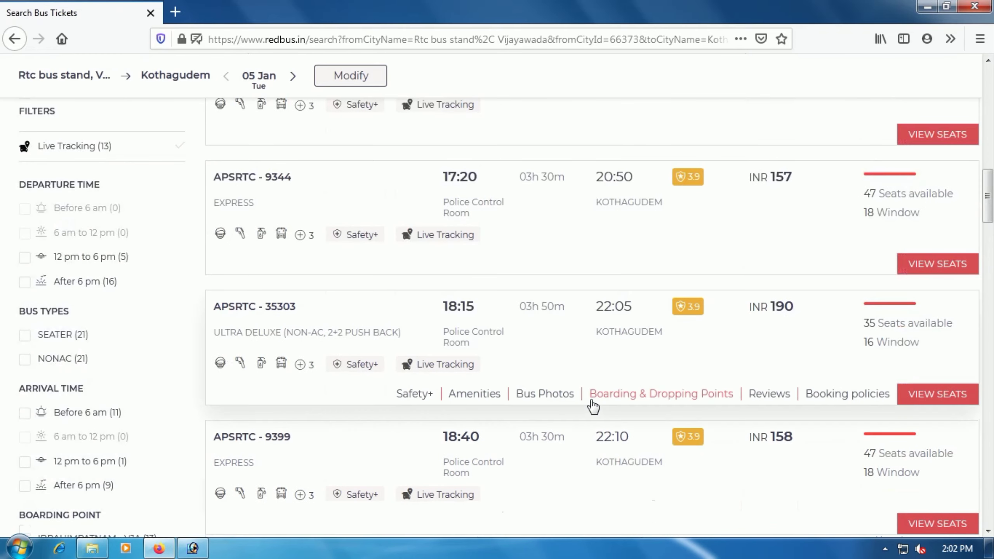
scroll(593, 405, "up", 5)
scroll(593, 405, "up", 5)
scroll(592, 406, "up", 4)
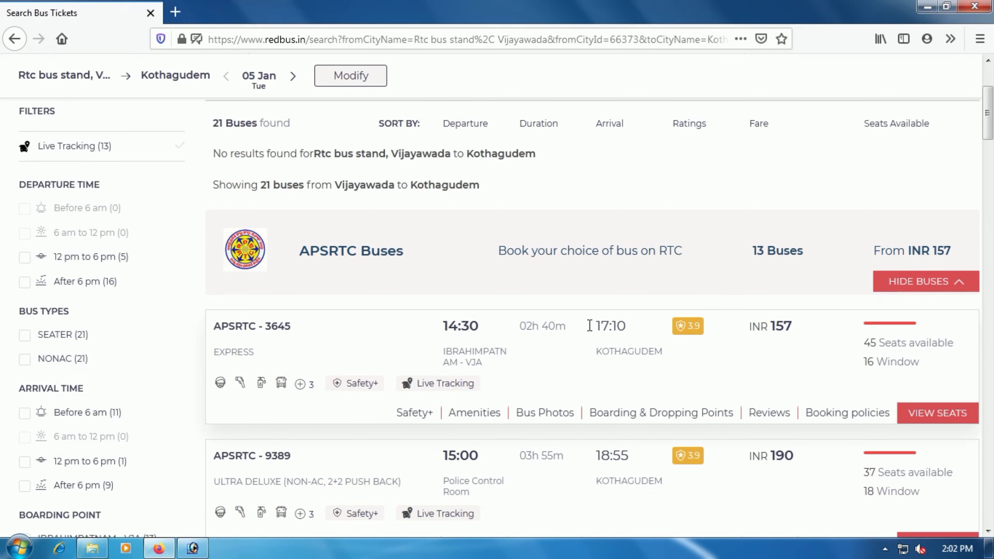
- Scroll down to the last APSRTC departures: 3993 at 23:15 and 3653 at 23:45
scroll(595, 337, "down", 1)
scroll(595, 339, "down", 5)
scroll(595, 339, "down", 4)
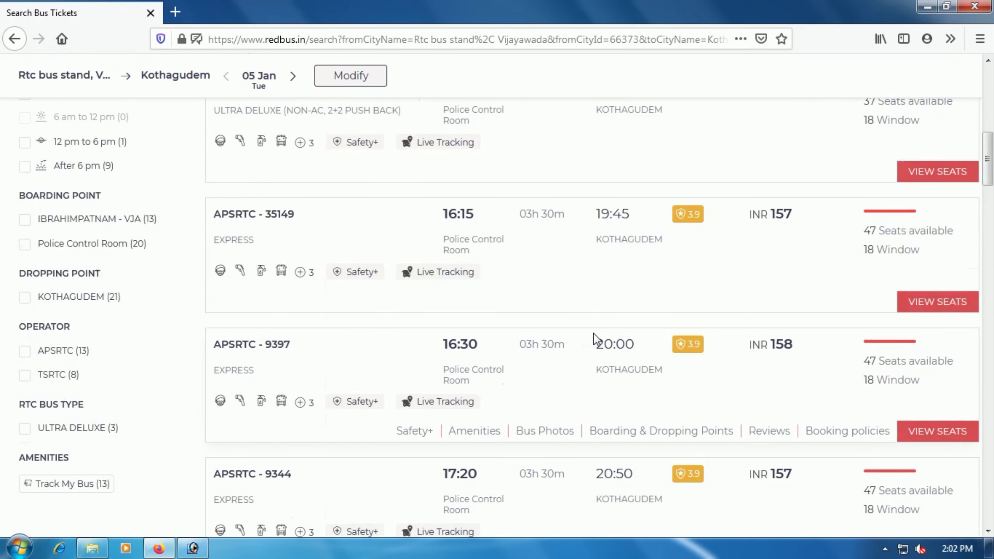
scroll(595, 339, "down", 7)
scroll(595, 339, "down", 5)
scroll(595, 339, "down", 1)
scroll(595, 339, "down", 5)
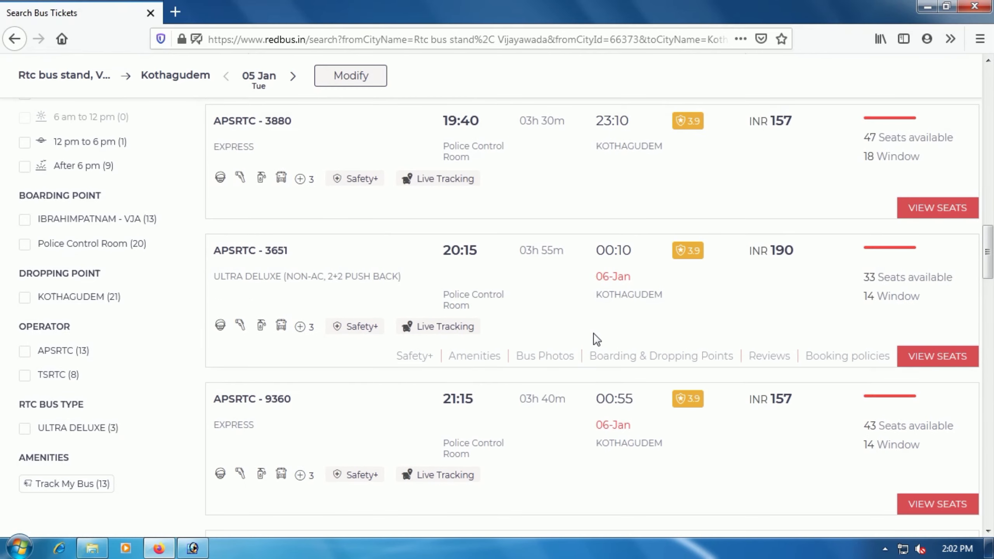
scroll(595, 339, "down", 5)
scroll(595, 339, "down", 5)
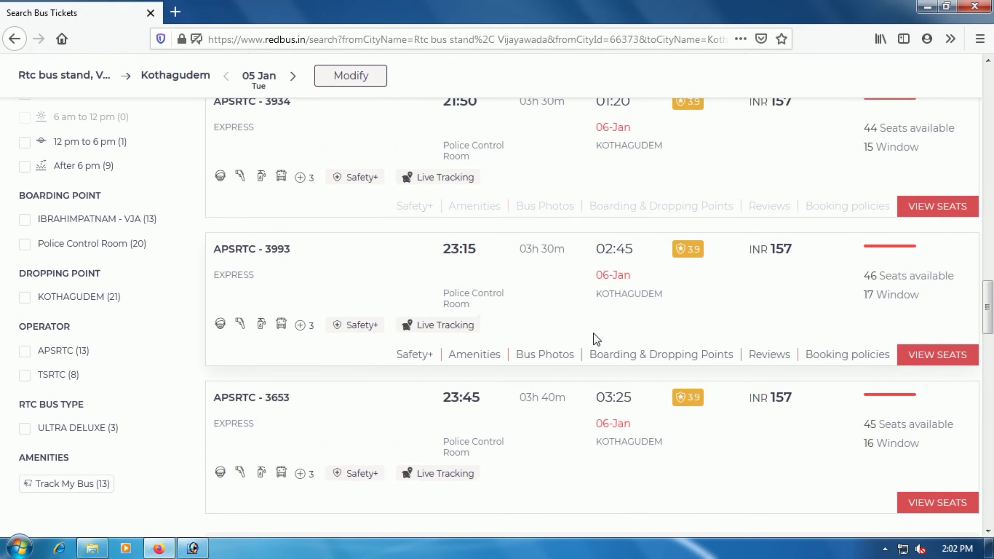
scroll(594, 337, "down", 5)
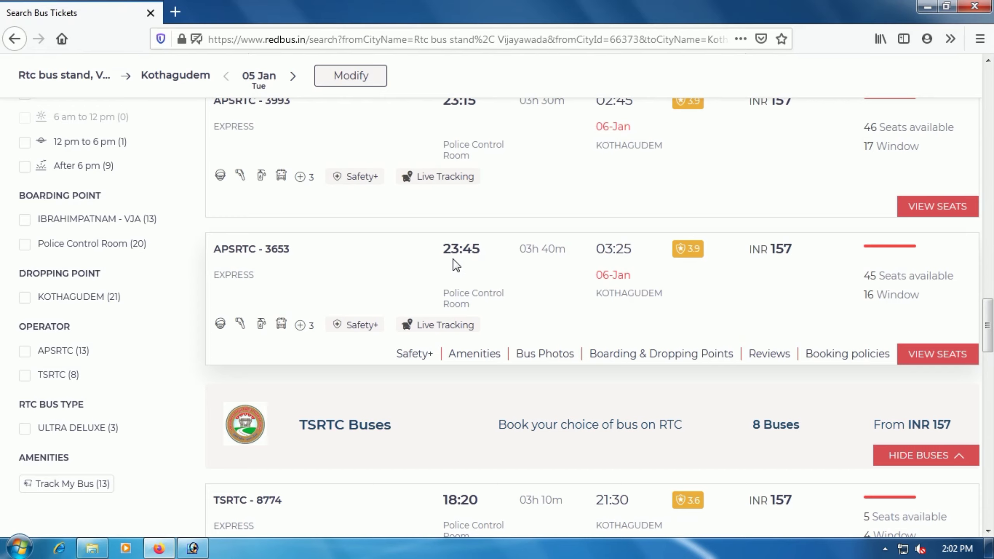
scroll(466, 281, "up", 3)
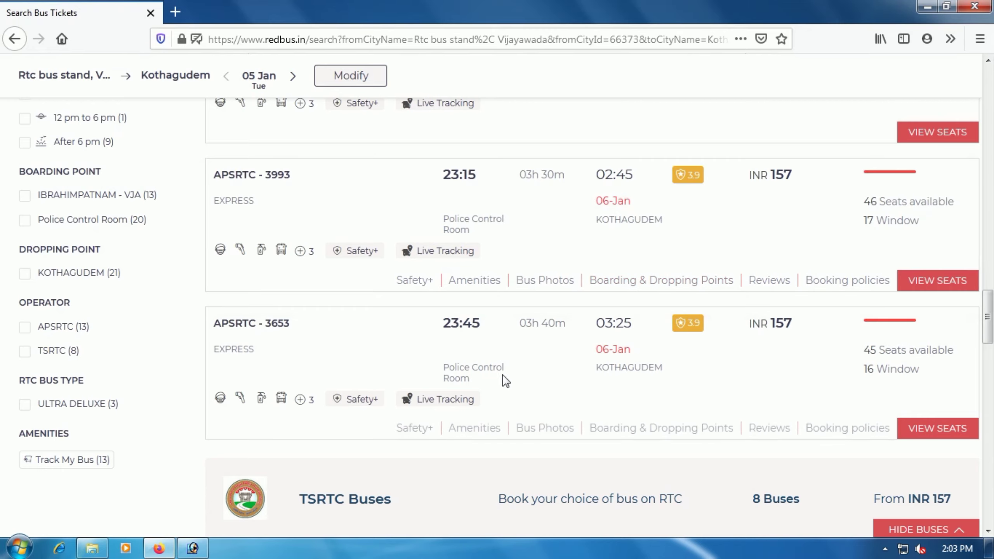
- For APSRTC-3653, choose boarding point VIJAYAWADA and dropping point KOTHAGUDEM
left_click(928, 434)
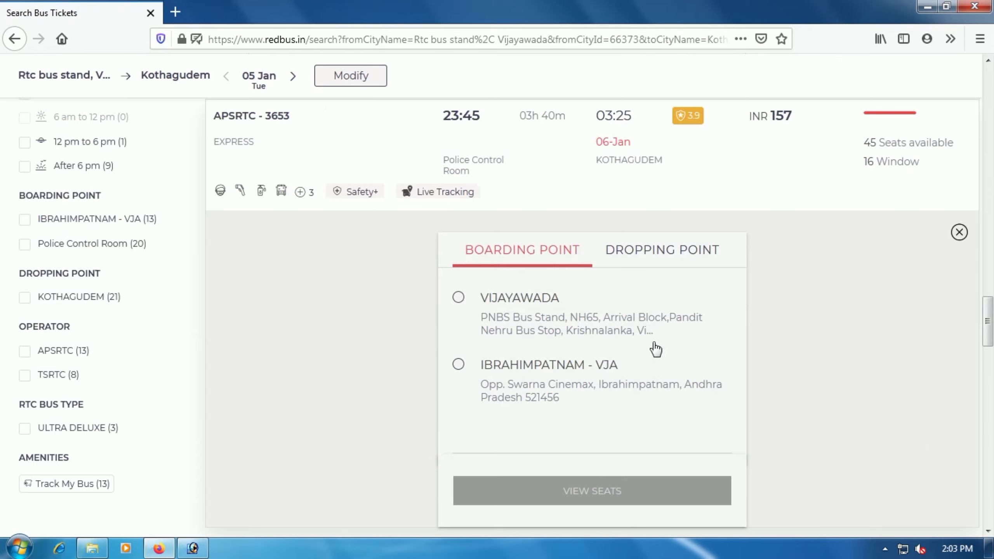
left_click(458, 300)
scroll(673, 377, "down", 3)
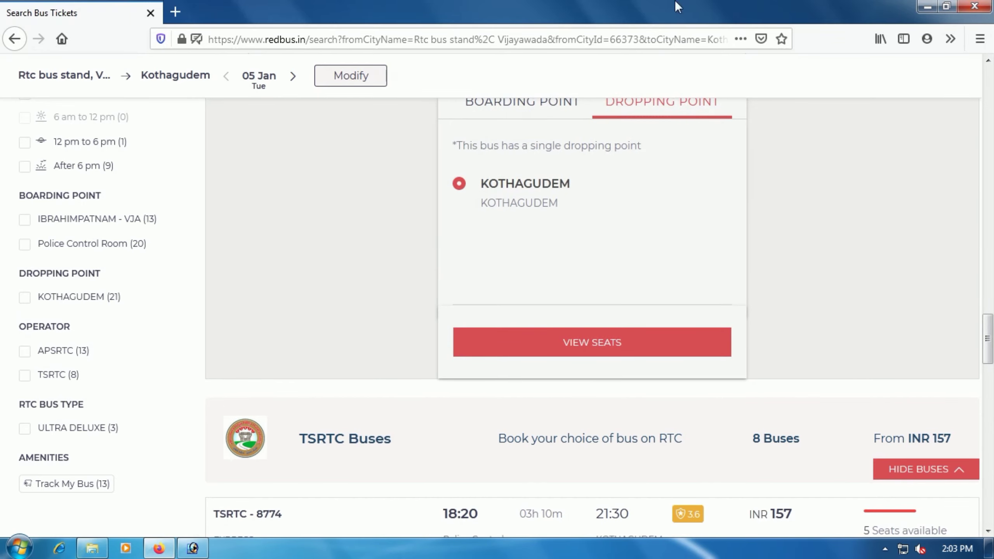
scroll(679, 213, "up", 2)
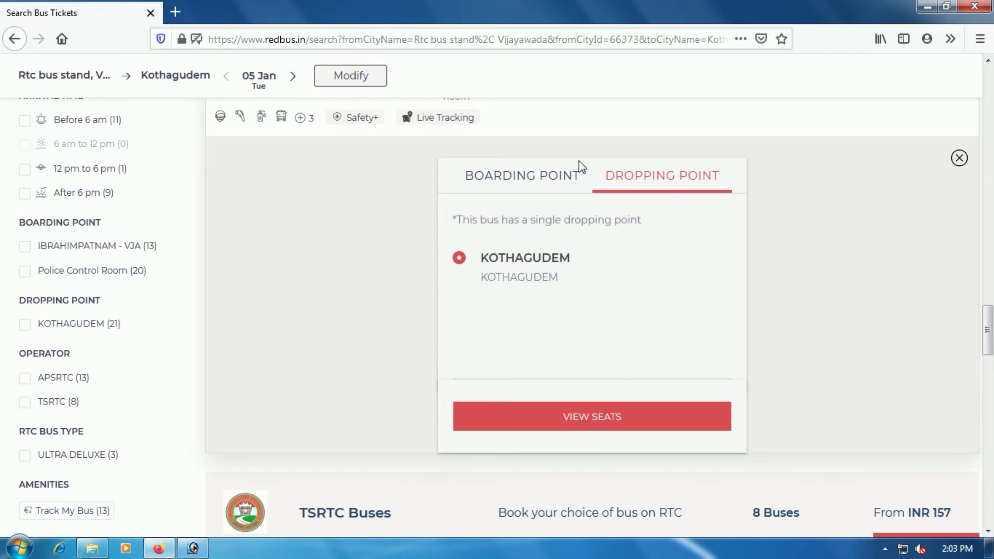
left_click(540, 175)
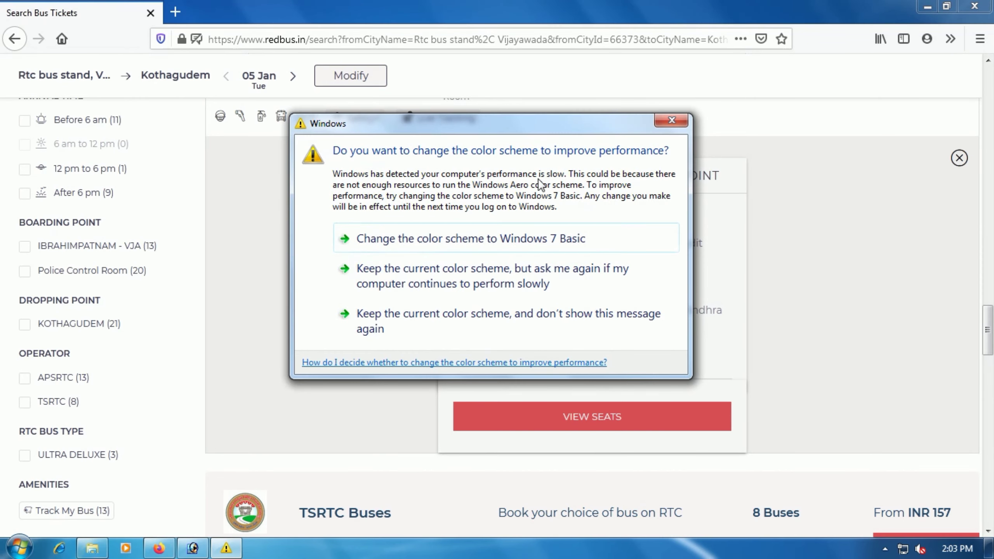
left_click(670, 122)
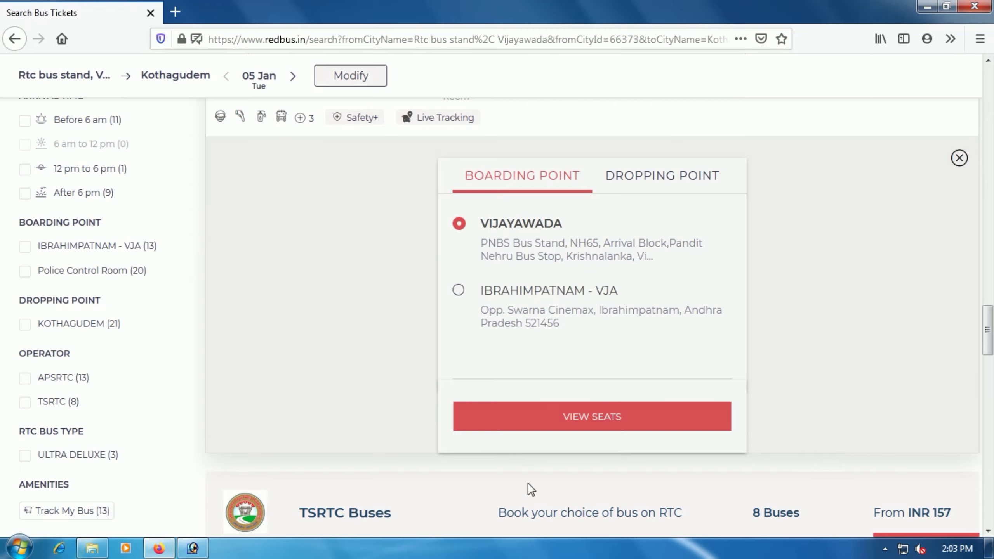
left_click(656, 178)
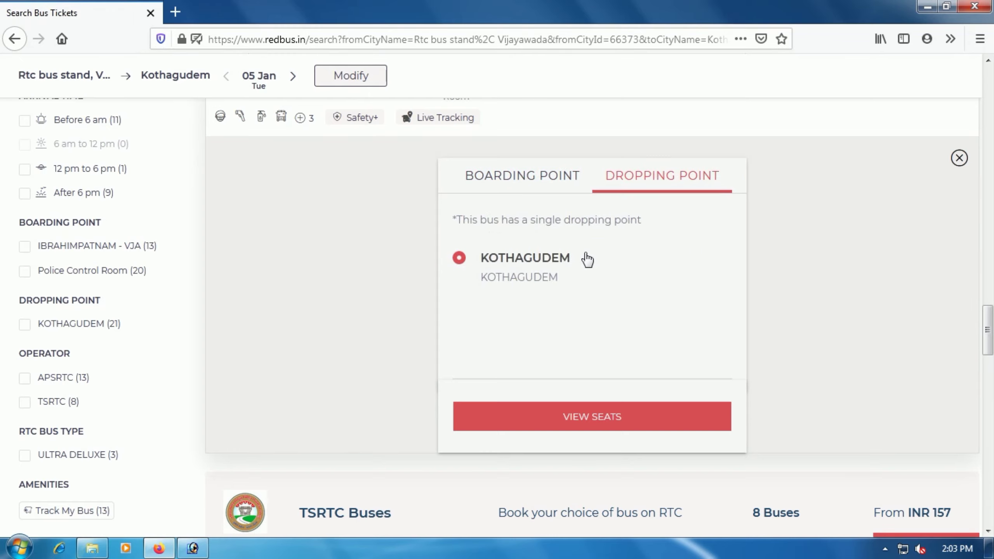
- Load the seat map for the 23:45 APSRTC-3653 bus
left_click(595, 417)
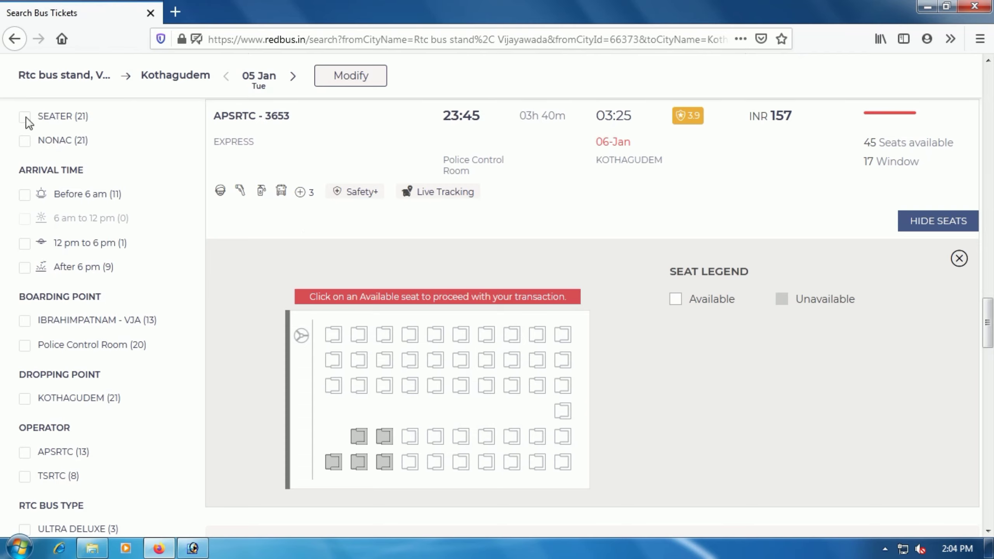
- Go back to the home search and replace destination Kothagudem with 'palvancha'
left_click(7, 45)
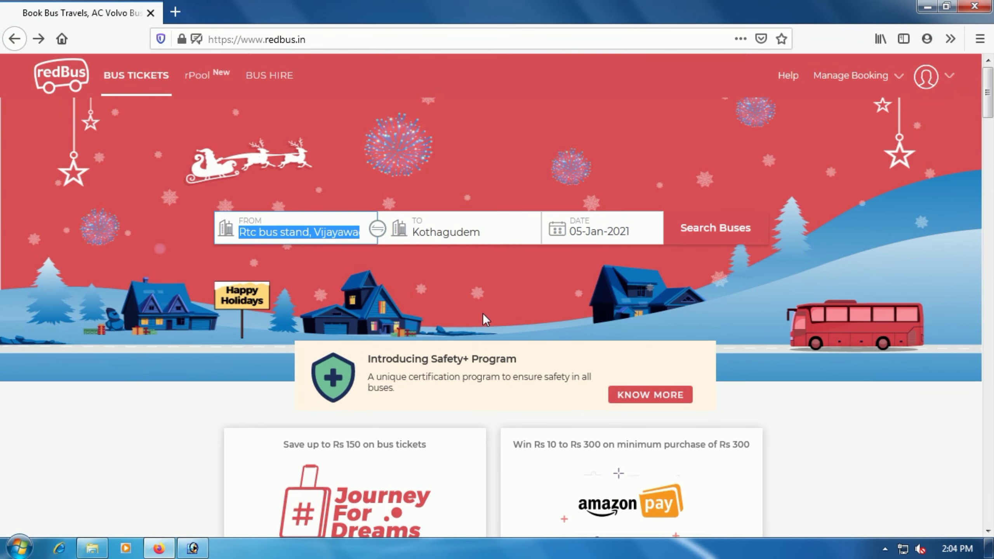
left_click(485, 236)
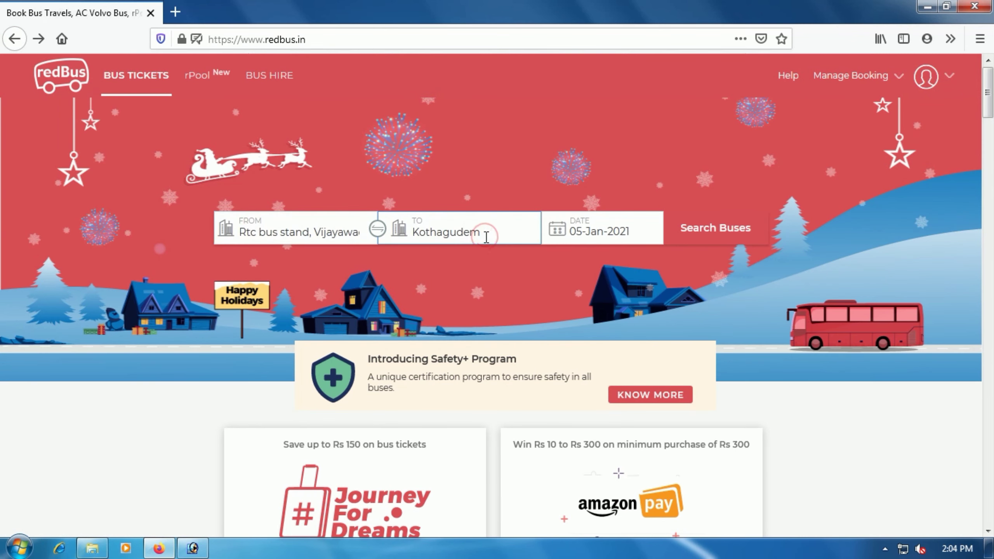
key("BackSpace")
key("BackSpace")
key("BackSpace")
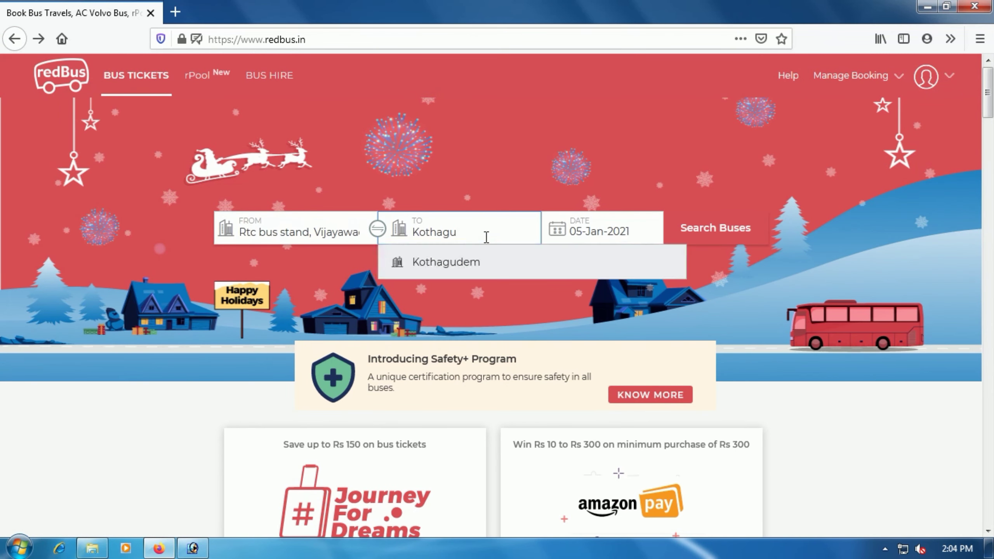
key("BackSpace")
key("BackSpace")
key("BackSpace")
key("BackSpace")
key("BackSpace")
key("BackSpace")
key("BackSpace")
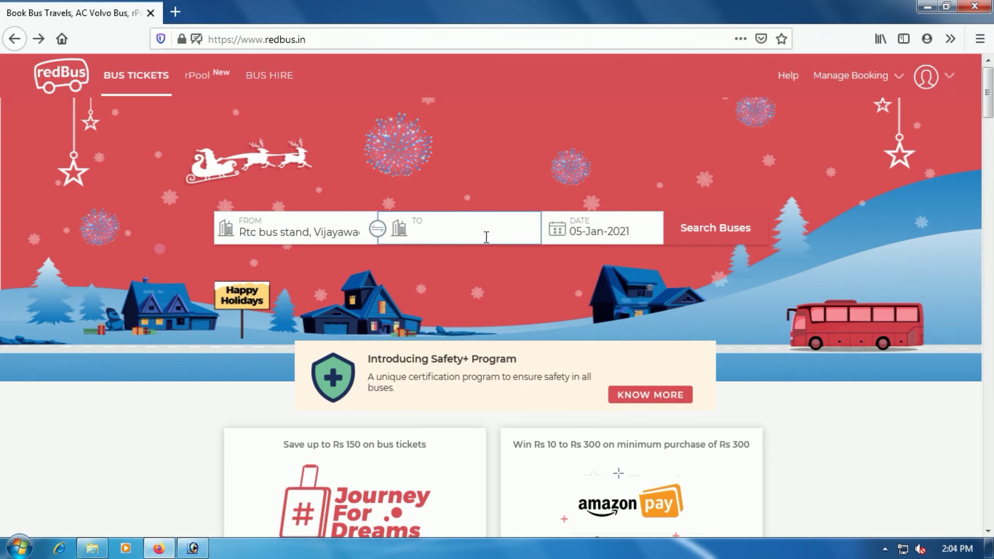
type("palva")
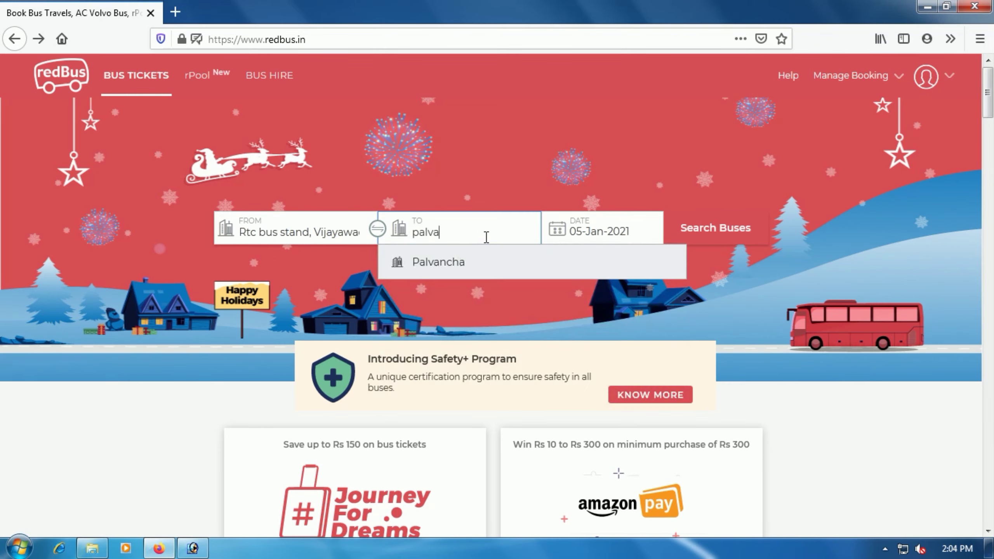
type("ncha")
- Pick the Palvancha suggestion and search Vijayawada to Palvancha buses for 05 Jan
left_click(492, 263)
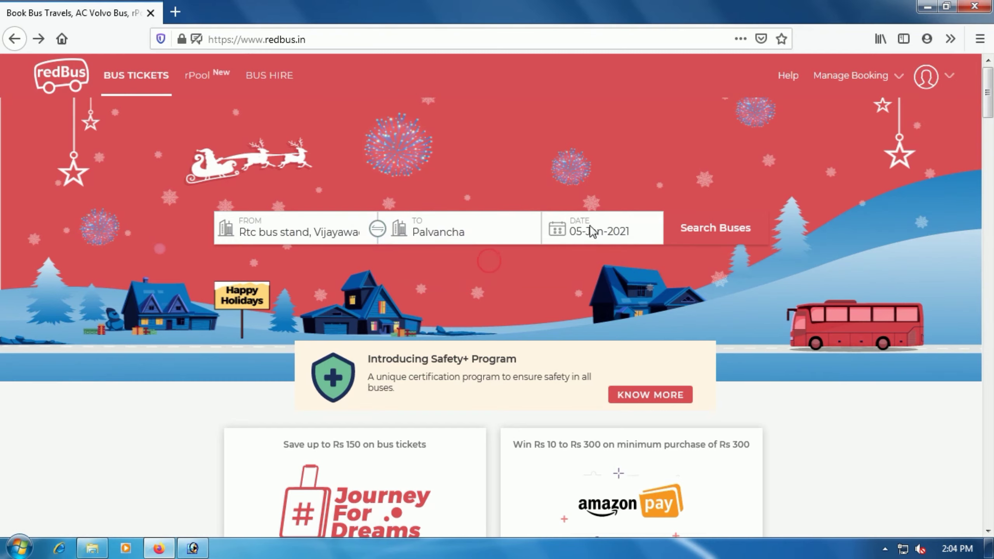
left_click(708, 229)
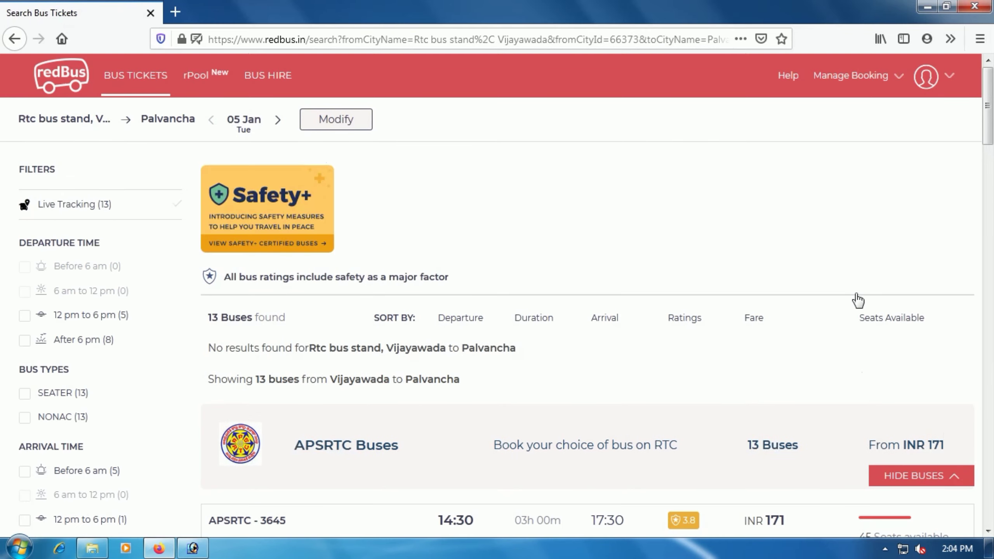
- Scroll the Palvancha results down to APSRTC-3653 departing 23:45 for INR 171
scroll(812, 290, "down", 2)
scroll(812, 290, "down", 3)
scroll(812, 289, "down", 2)
scroll(813, 290, "down", 2)
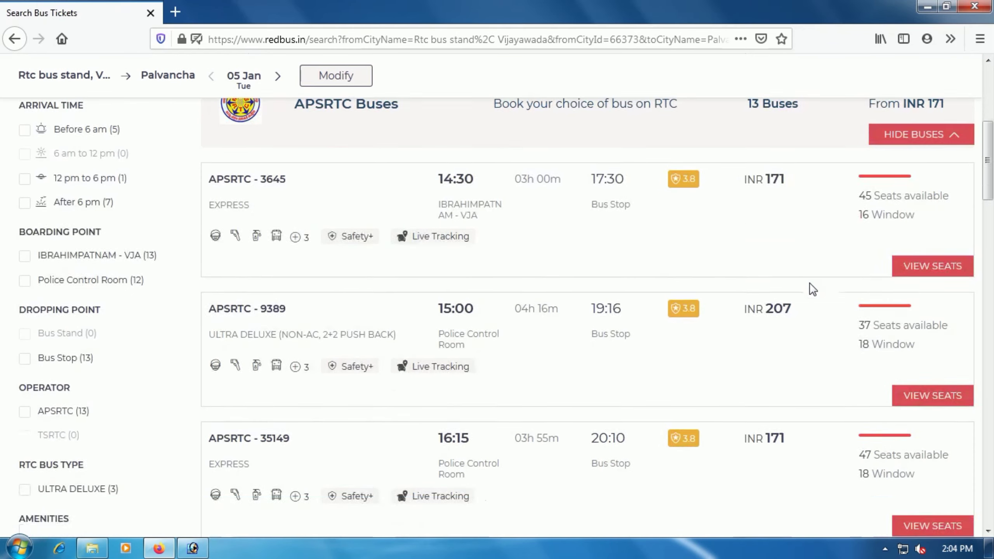
scroll(813, 290, "down", 3)
scroll(812, 290, "down", 3)
scroll(812, 290, "down", 3)
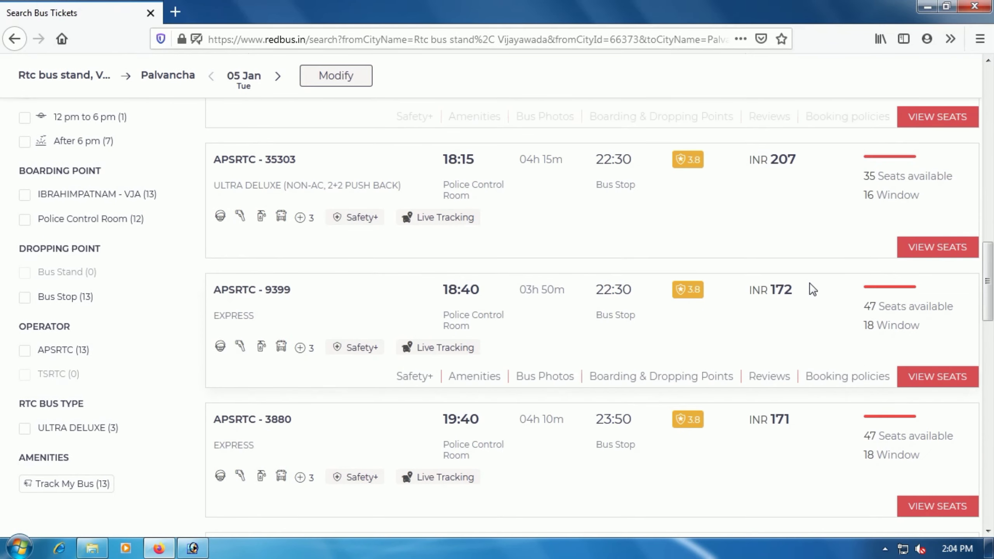
scroll(812, 290, "down", 3)
scroll(812, 290, "down", 2)
scroll(812, 290, "down", 2)
scroll(812, 290, "down", 2)
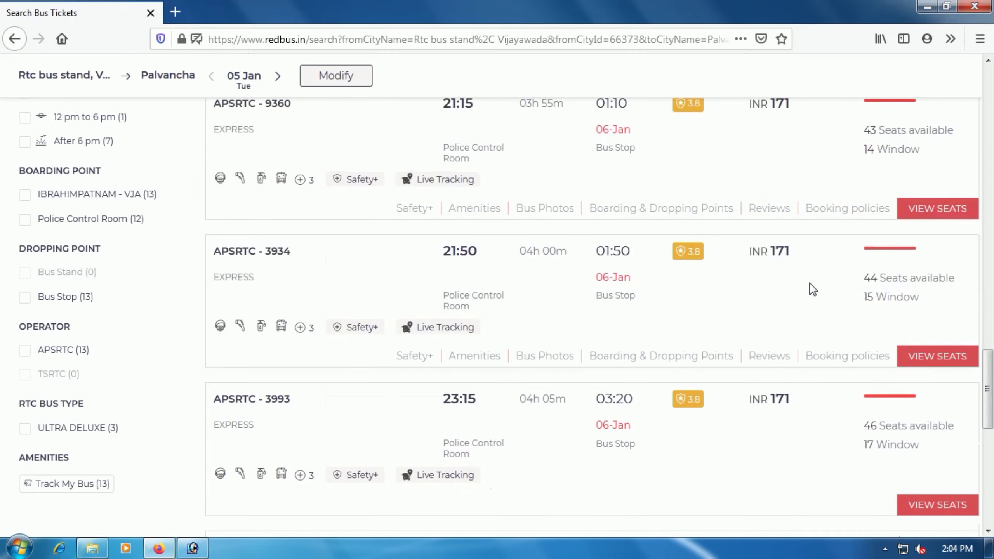
scroll(812, 290, "down", 3)
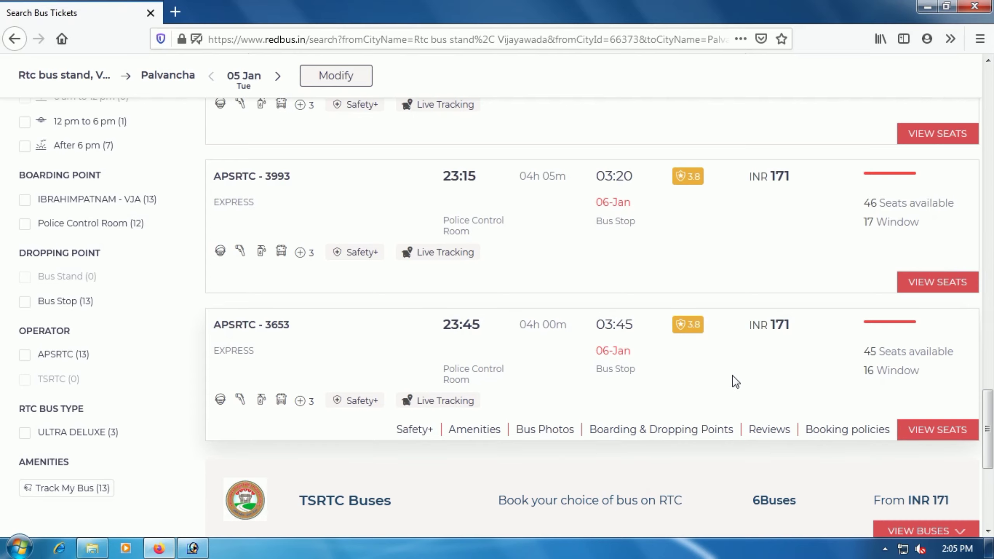
- Board the 23:45 APSRTC-3653 bus at VIJAYAWADA, dismiss the colour-scheme prompt, and load its seat layout
left_click(908, 433)
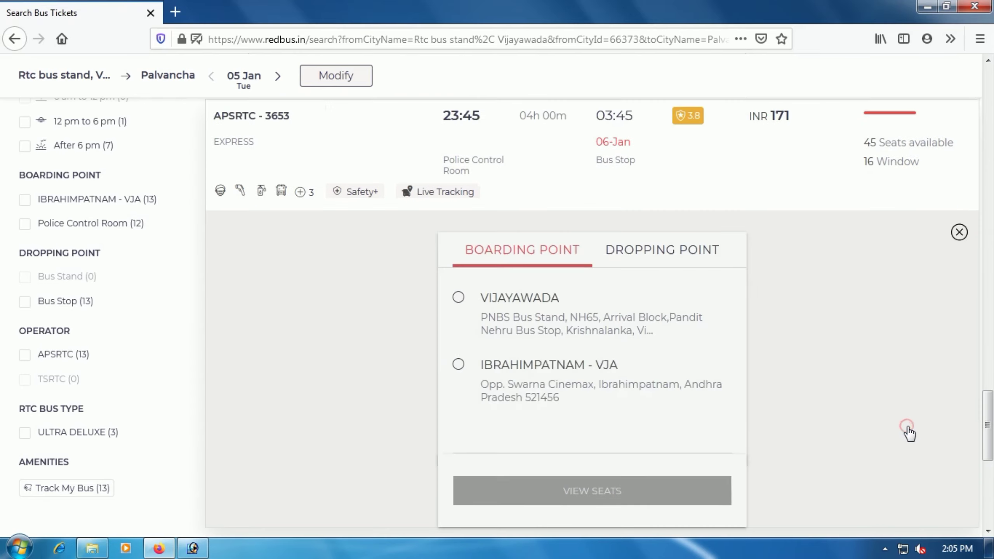
left_click(455, 301)
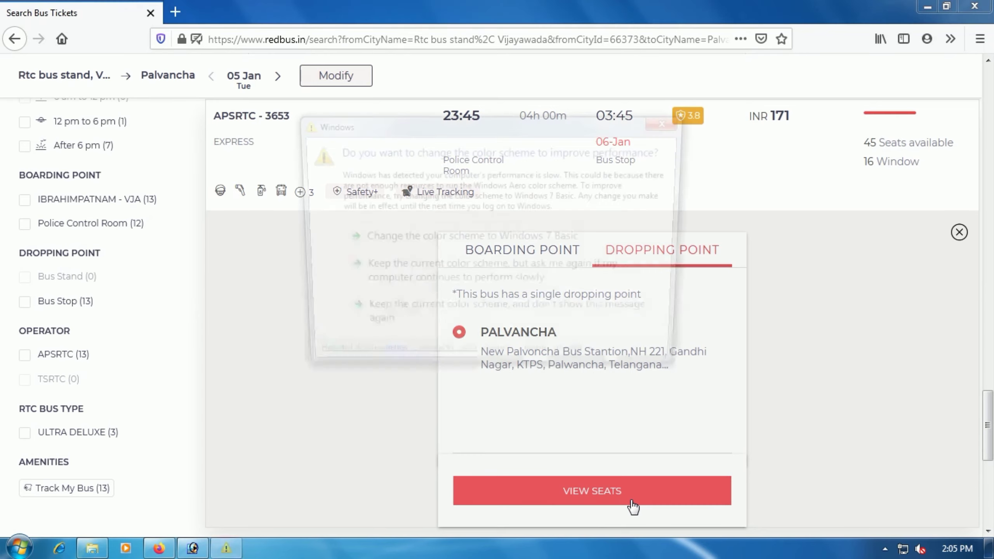
left_click(672, 121)
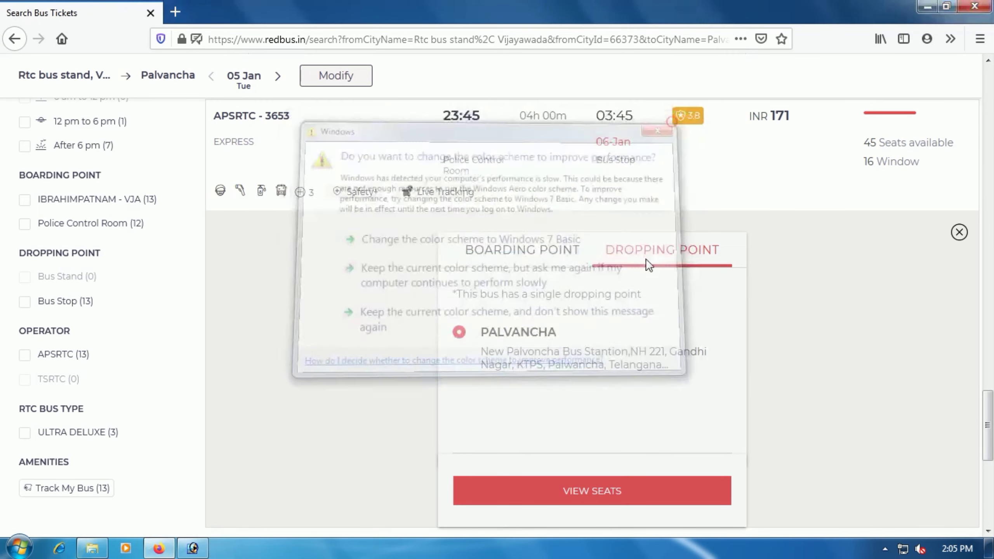
left_click(588, 494)
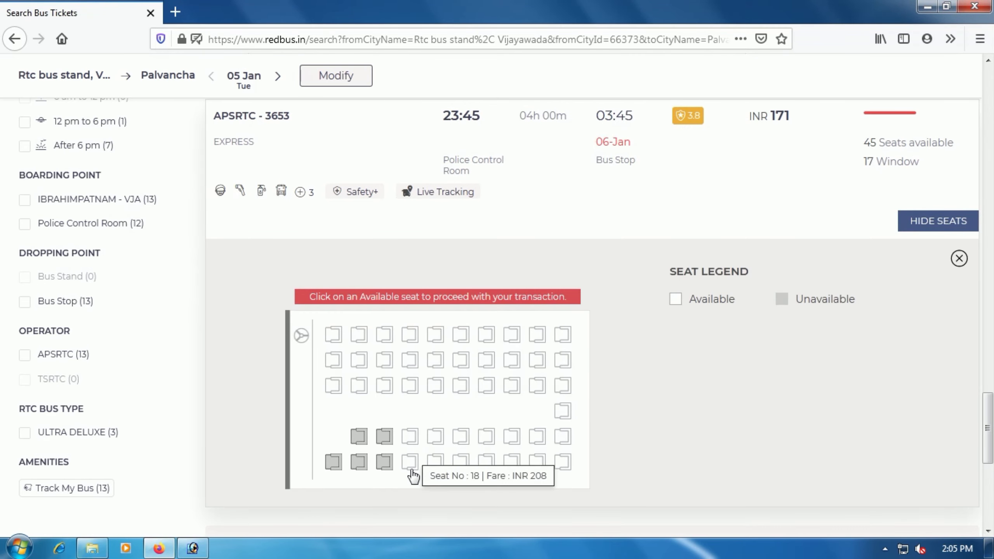
mouse_move(410, 462)
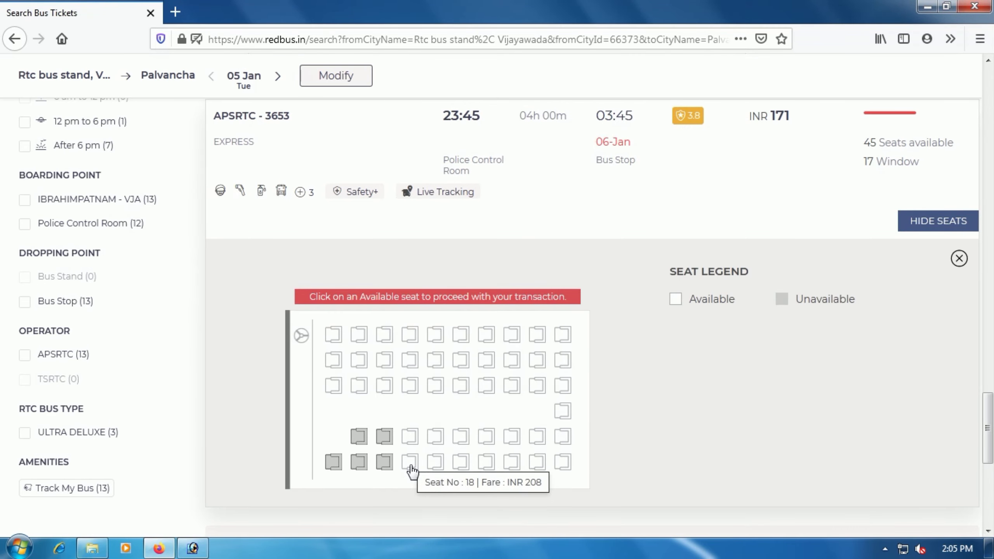
- Select seat 18 and review its INR 208 boarding and dropping summary
left_click(411, 463)
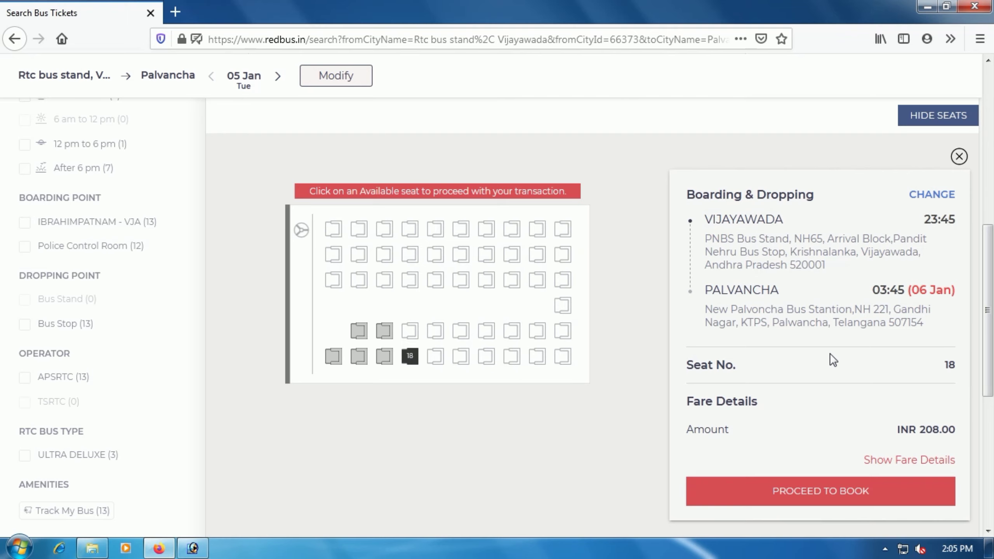
scroll(832, 352, "down", 2)
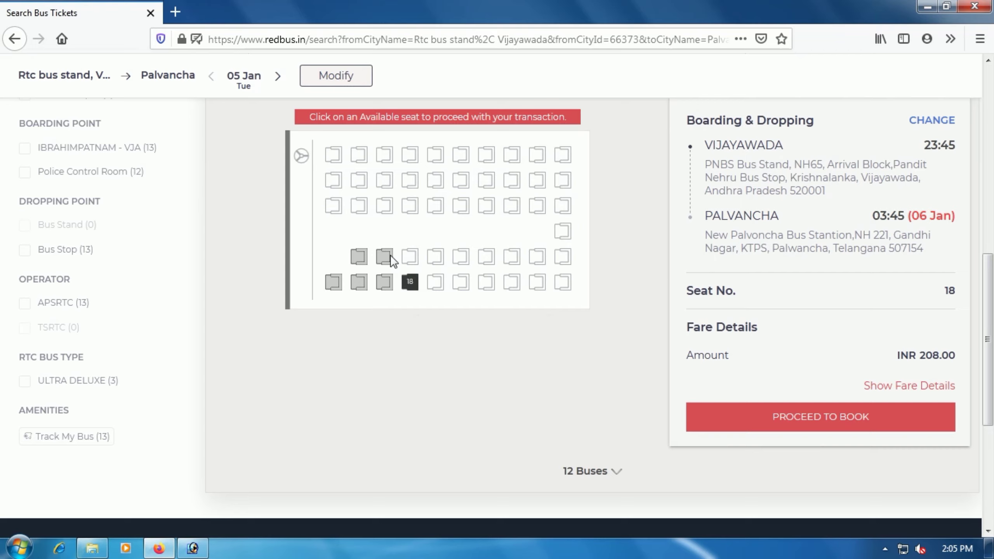
- Proceed to book seat 18 and enter the passenger's name with Female gender
left_click(787, 416)
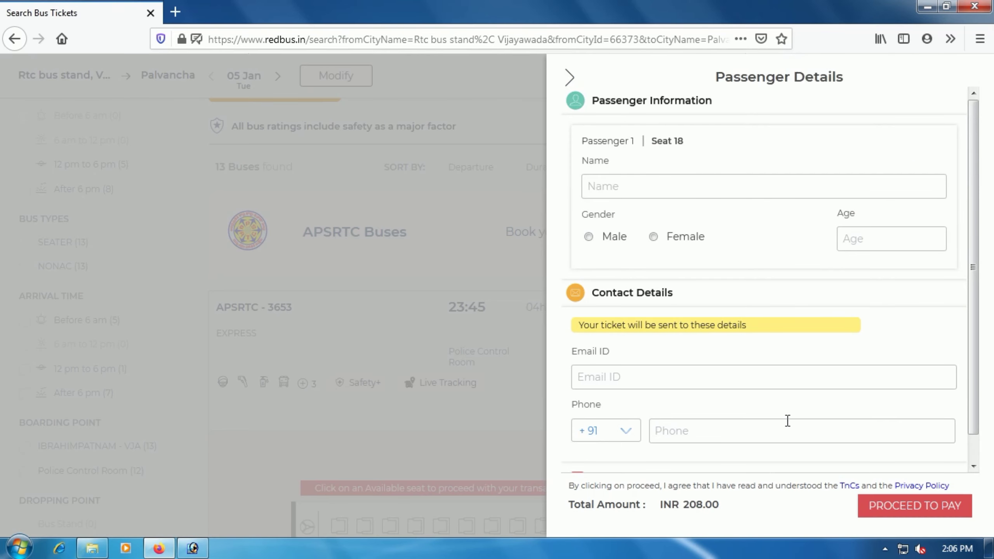
left_click(659, 192)
type("b")
type(" radha")
left_click(653, 237)
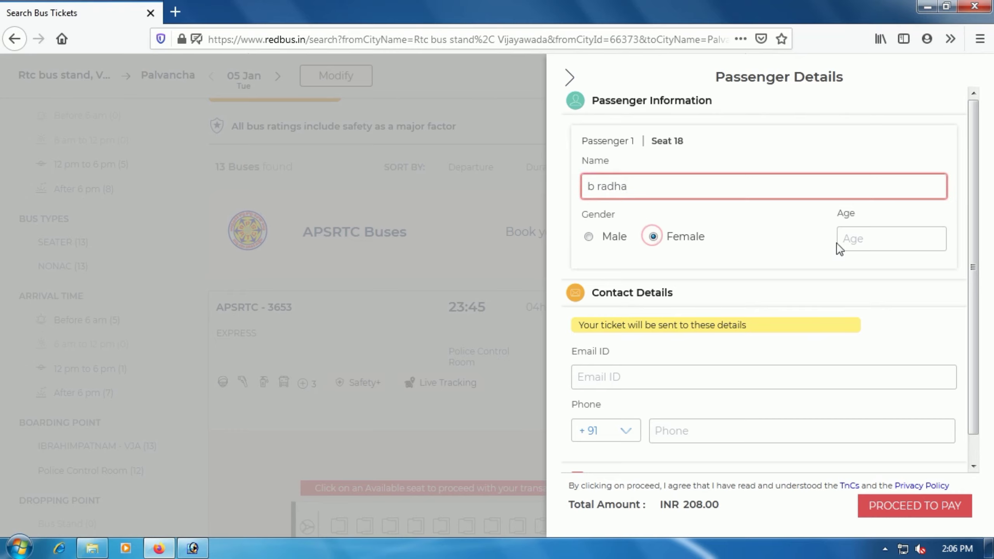
triple_click(644, 186)
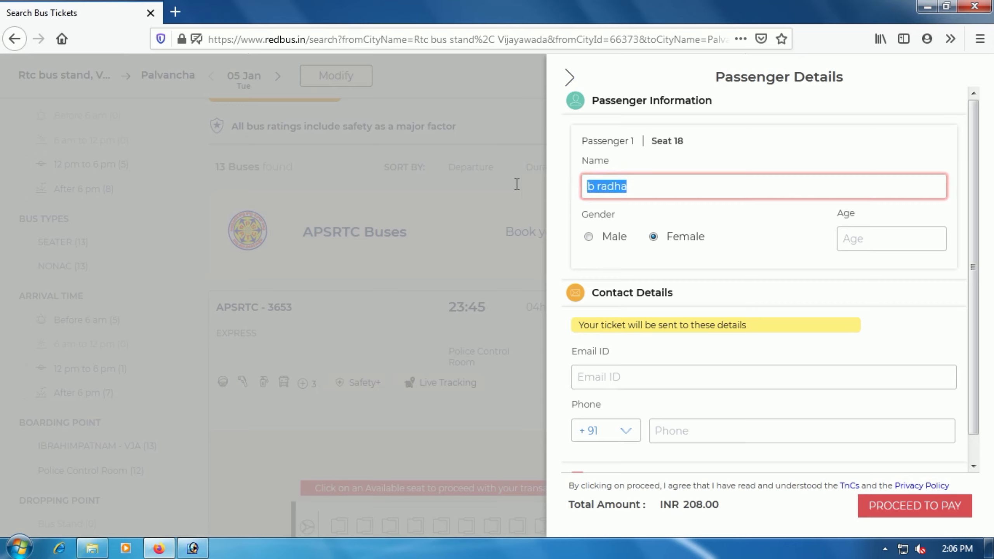
type("B ")
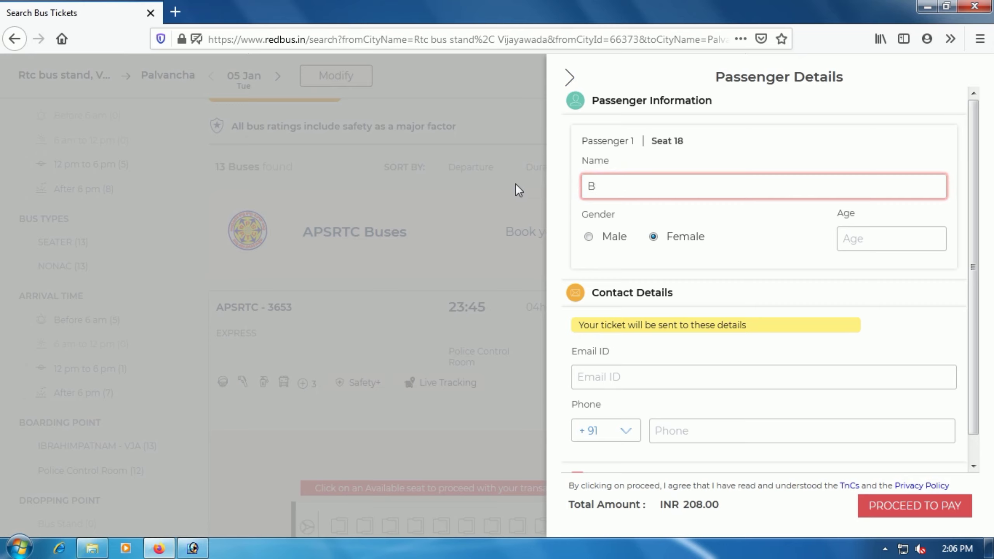
type("Radh")
type("a")
- Enter passenger age 42, then begin and erase the contact e-mail address
left_click(861, 244)
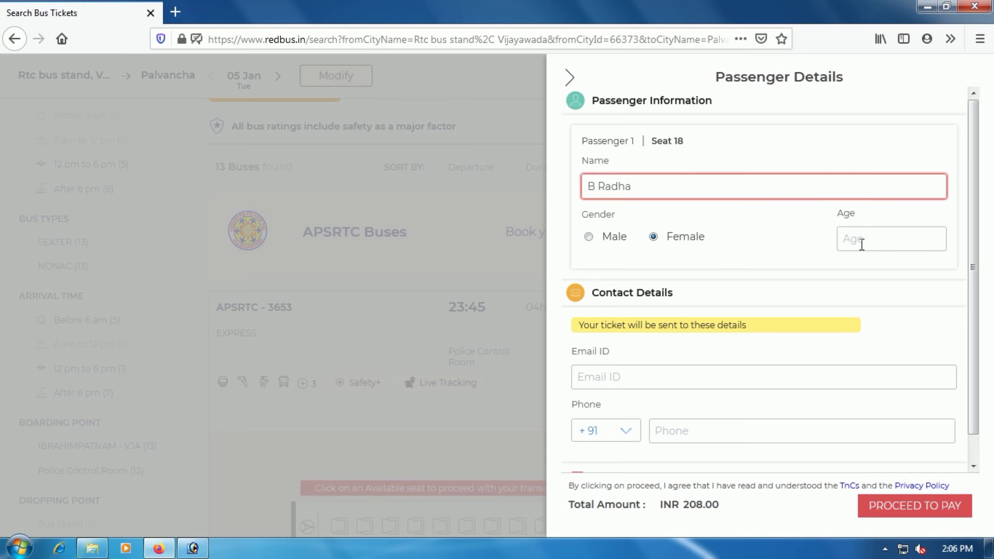
type("42")
left_click(677, 374)
type("radha")
type("pr")
type("asad")
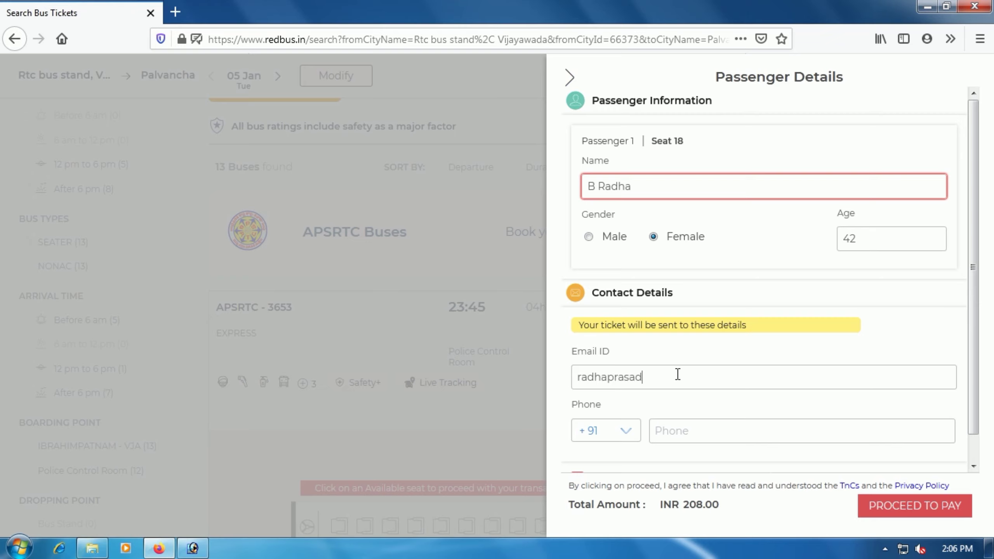
key("BackSpace")
key("BackSpace")
key("BackSpace")
key("BackSpace")
key("BackSpace")
key("BackSpace")
key("BackSpace")
type("vala")
type("keerth")
type("nai")
key("BackSpace")
key("BackSpace")
key("BackSpace")
key("BackSpace")
key("BackSpace")
key("BackSpace")
key("BackSpace")
key("BackSpace")
key("BackSpace")
key("BackSpace")
key("BackSpace")
key("BackSpace")
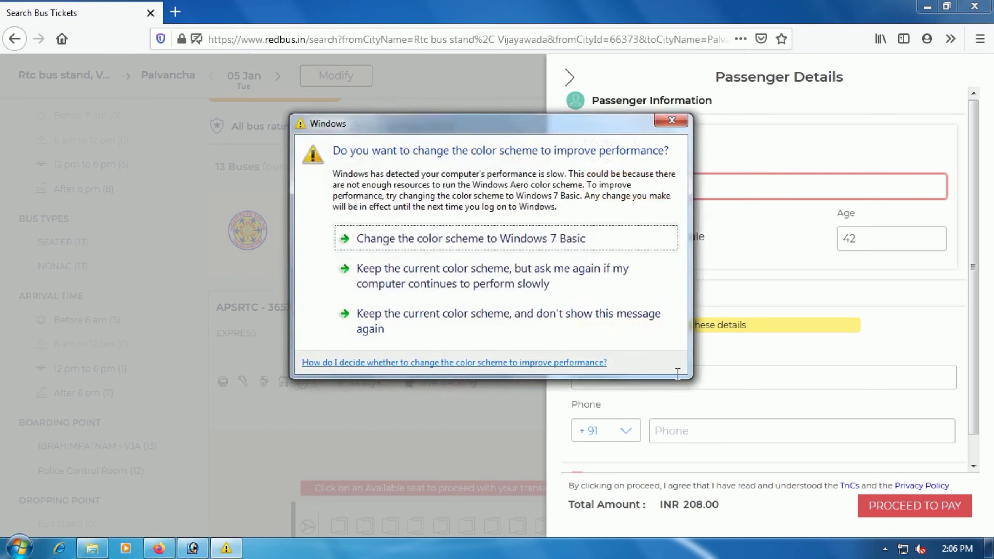
- Dismiss the colour-scheme warning and fill in the contact e-mail address
left_click(668, 122)
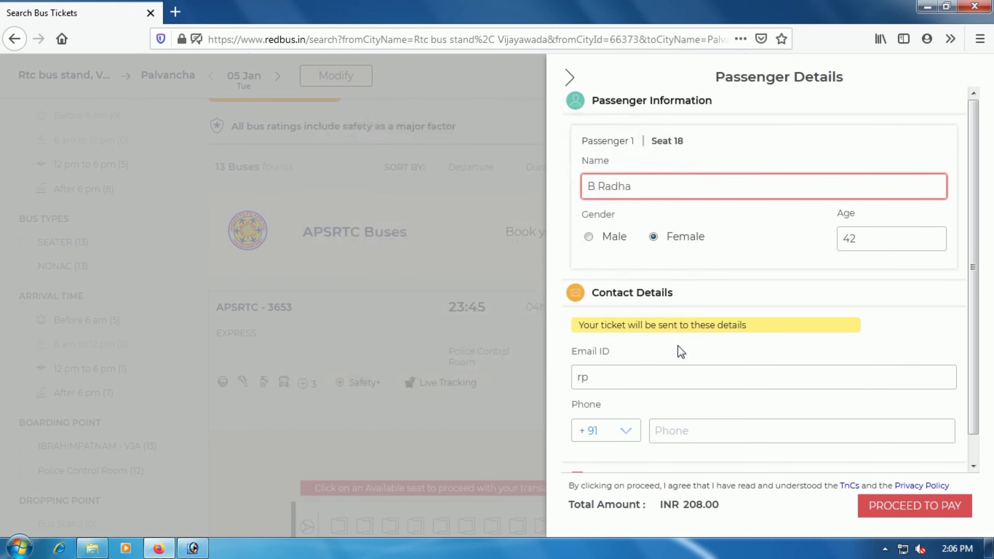
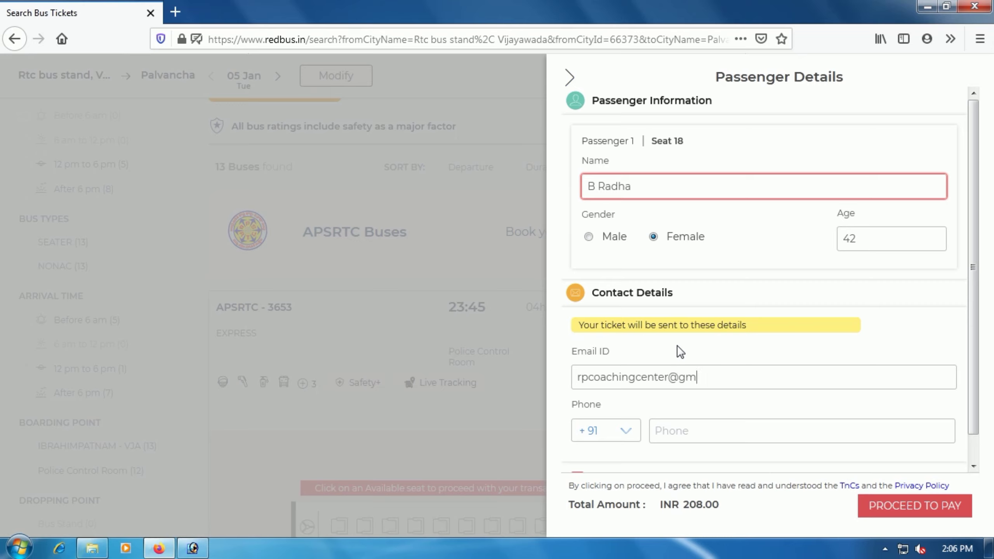
- Enter the contact phone number, leave business travel off, and proceed to pay
left_click(692, 433)
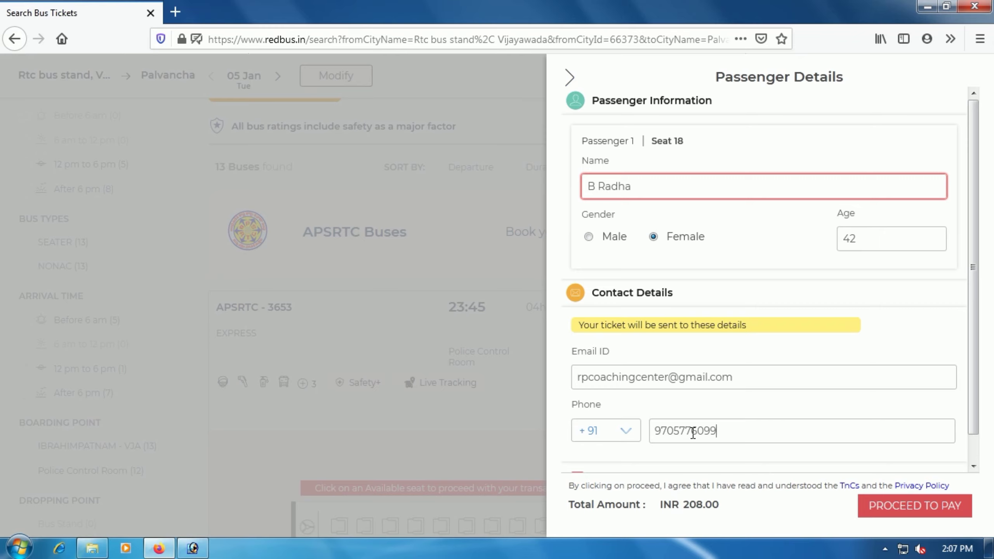
scroll(760, 292, "down", 1)
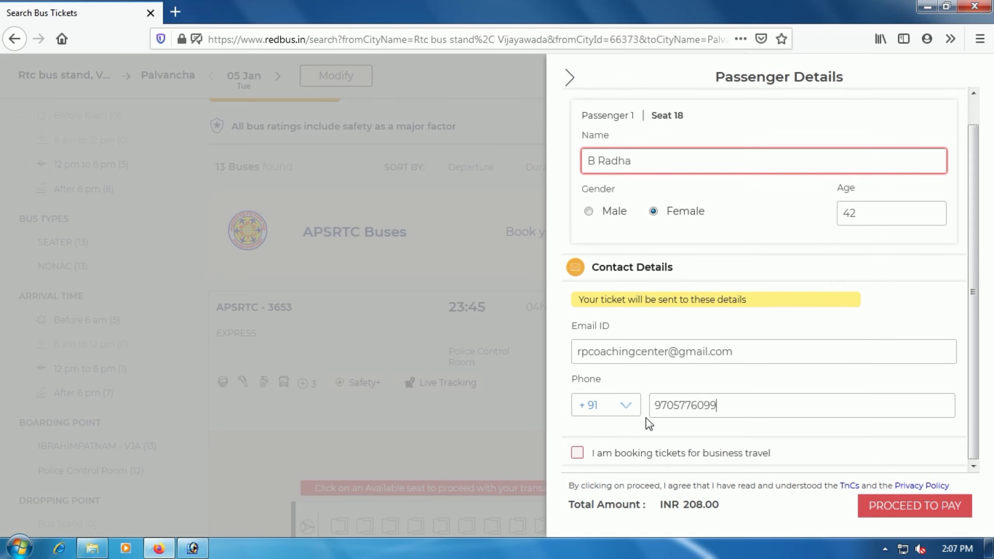
left_click(577, 456)
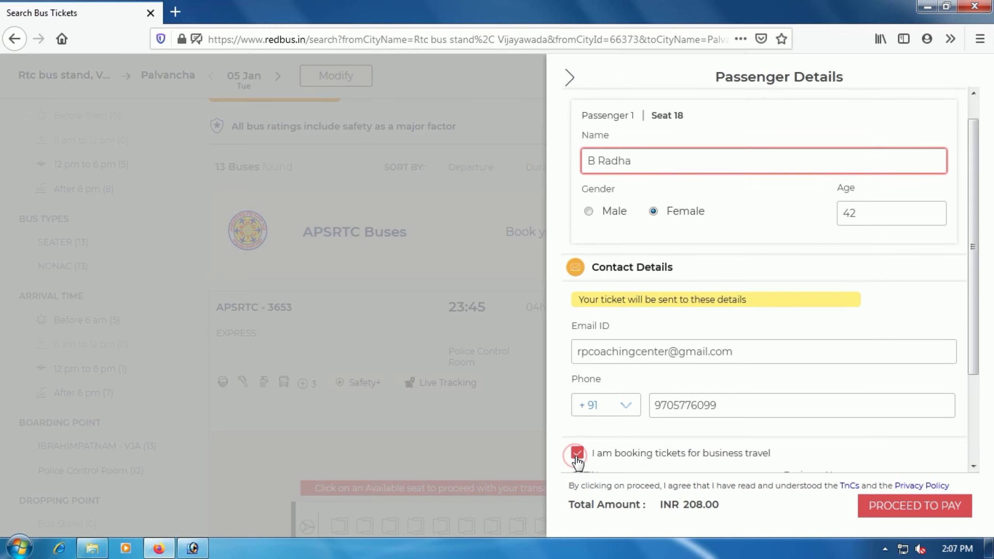
left_click(577, 455)
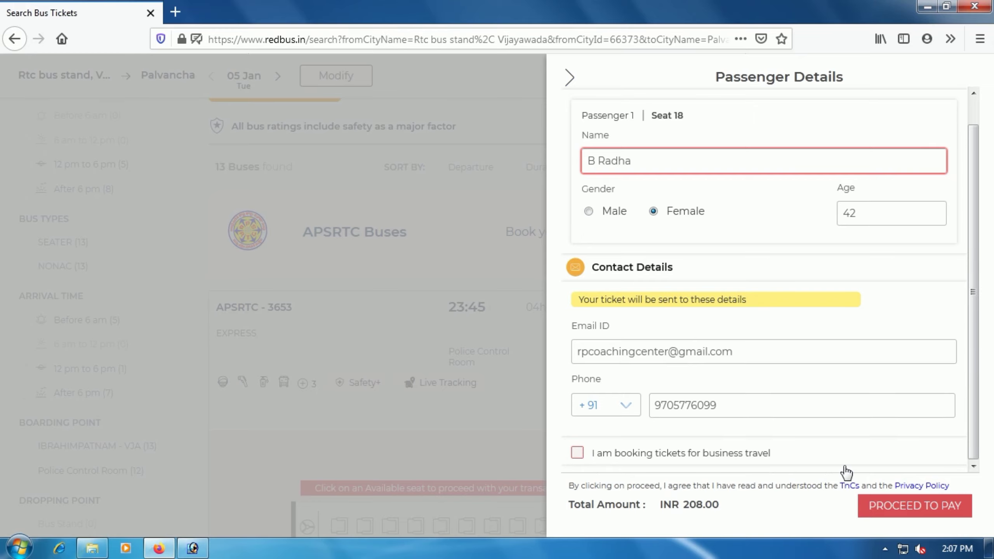
left_click(900, 521)
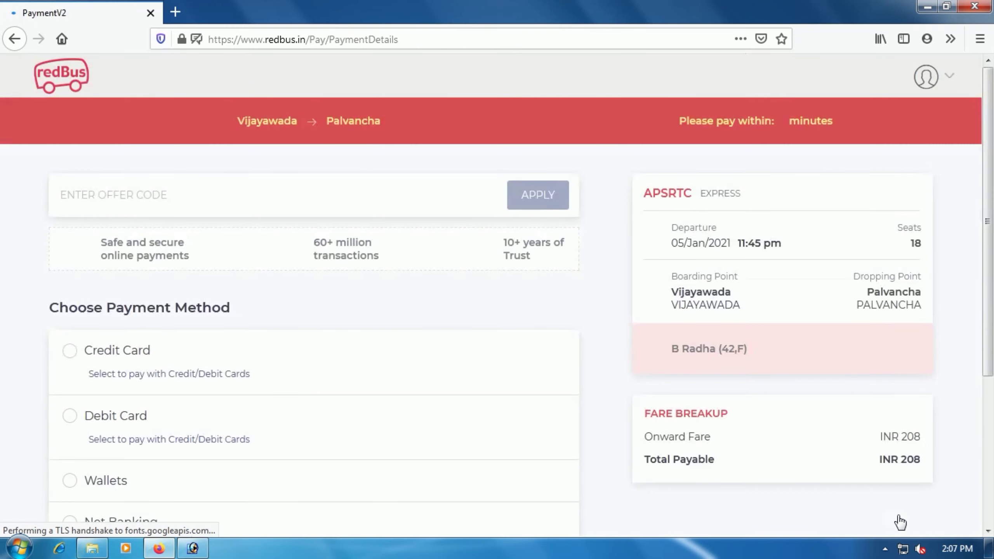
- Select Debit Card as the payment method and scroll through the card details form
scroll(408, 315, "down", 3)
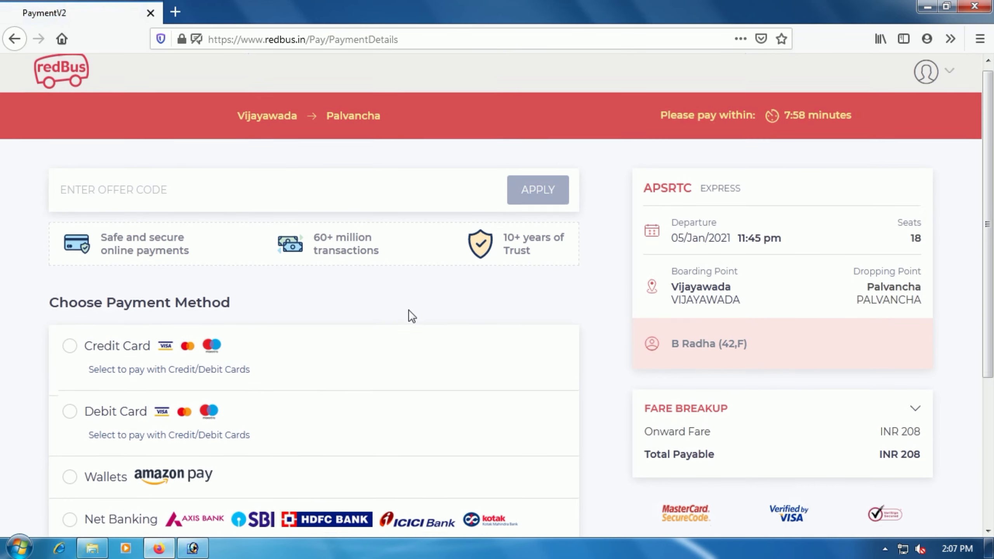
left_click(70, 269)
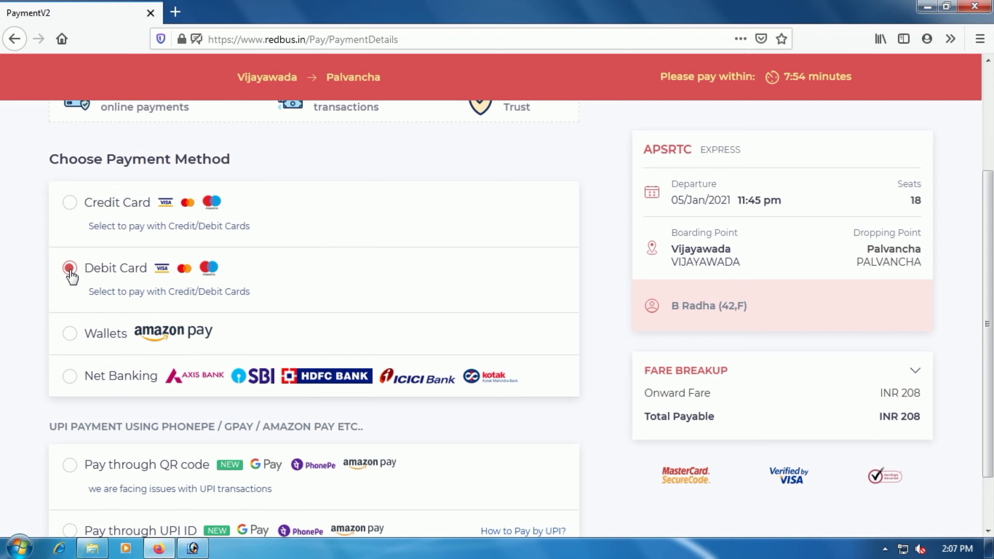
left_click(70, 269)
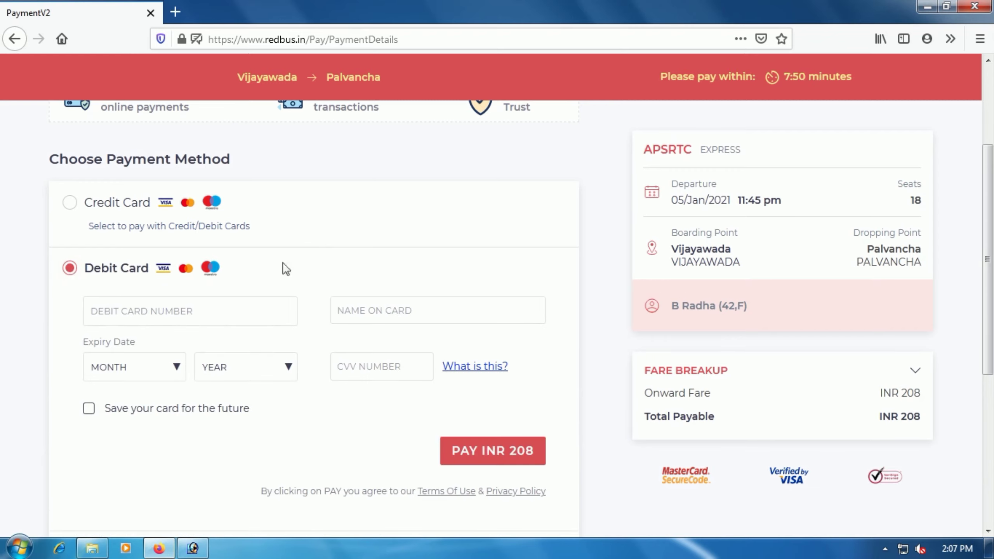
scroll(325, 275, "up", 2)
scroll(324, 274, "down", 2)
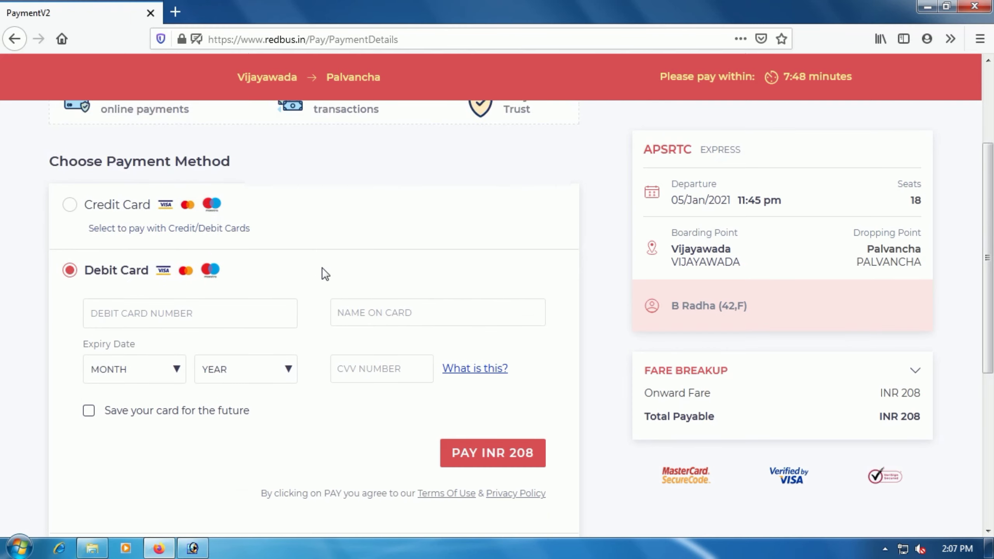
scroll(324, 274, "up", 4)
scroll(325, 275, "down", 2)
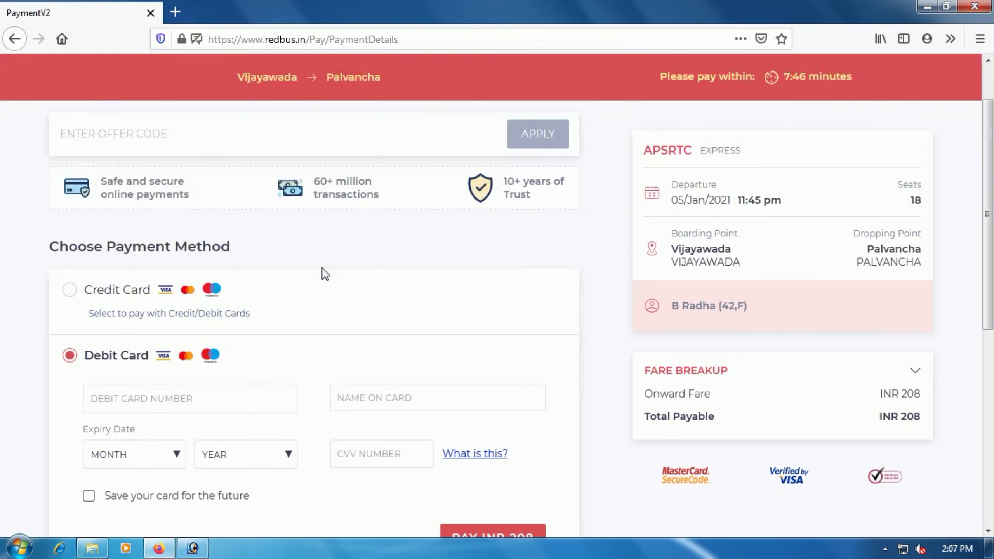
scroll(324, 274, "down", 1)
scroll(325, 274, "down", 3)
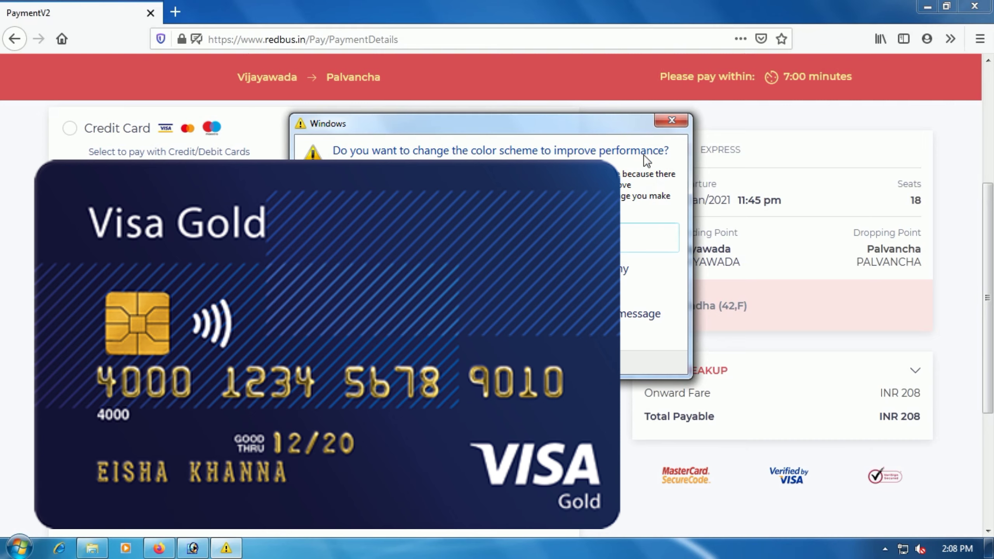
- Dismiss the Windows colour-scheme warning over the payment page
left_click(669, 122)
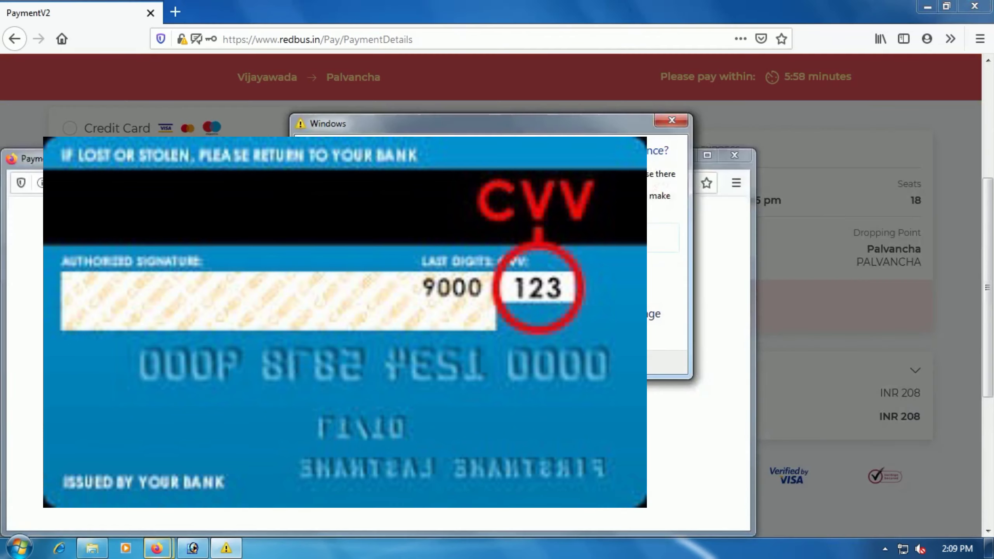
- Close the payment pop-up and Windows warning to return to the INR 208 payment page
left_click(670, 121)
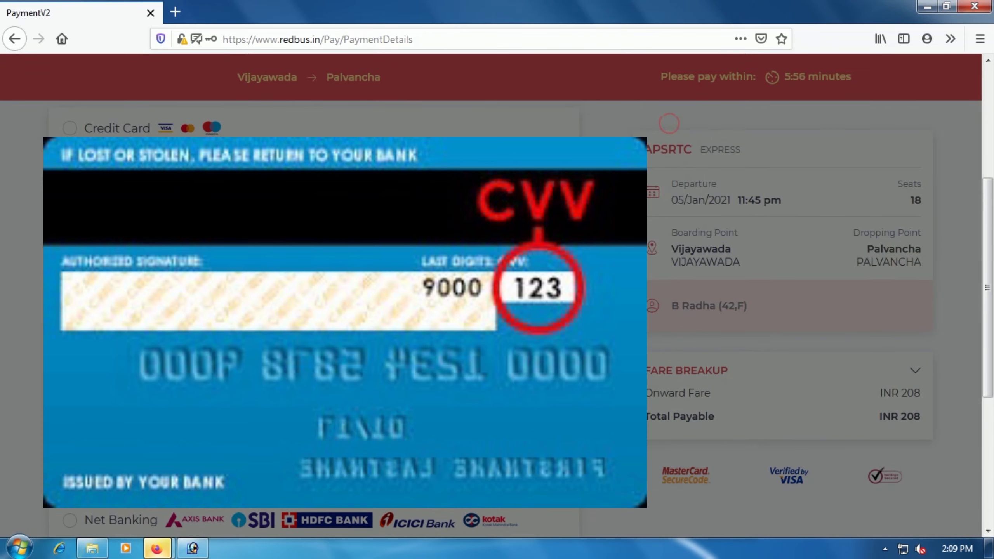